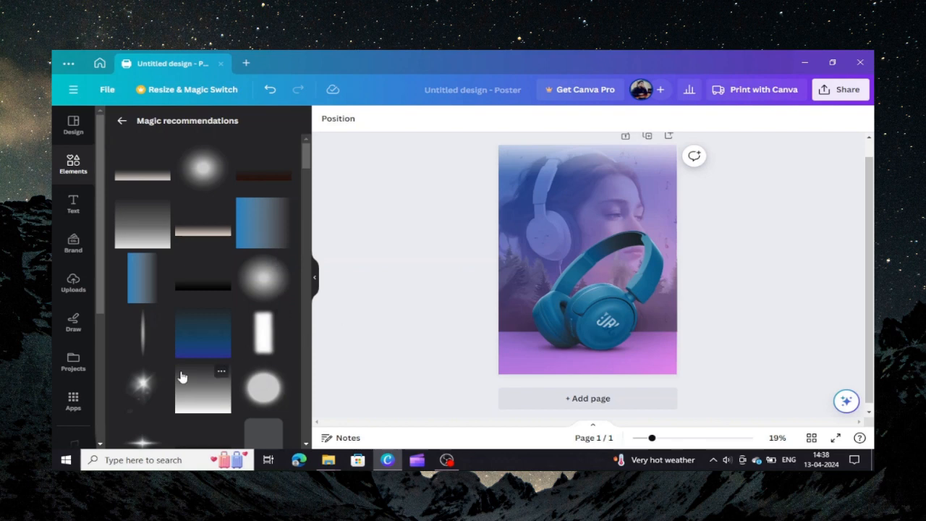
Add the white star-flare graphic at the lower left side of the headphones and send it one layer backward.
left_click(143, 383)
left_click_drag(594, 257, 532, 338)
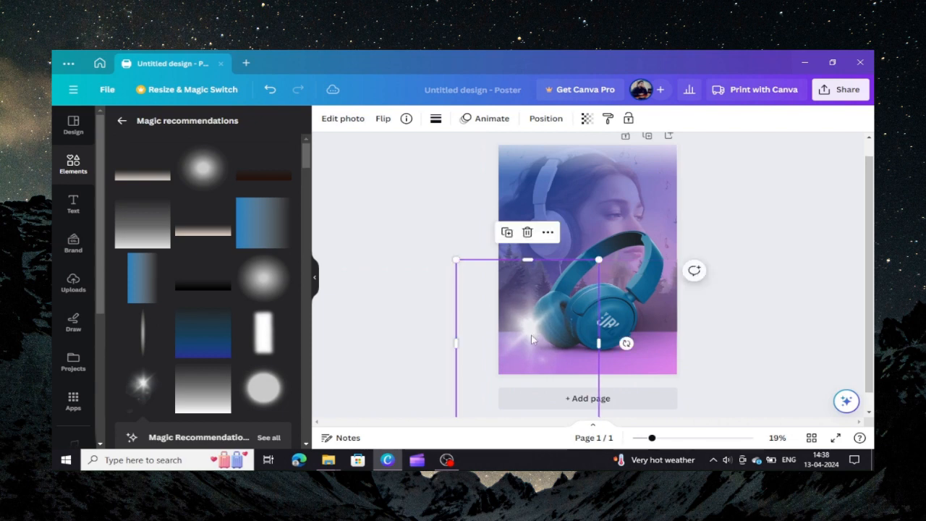
right_click(531, 335)
mouse_move(614, 236)
left_click(732, 287)
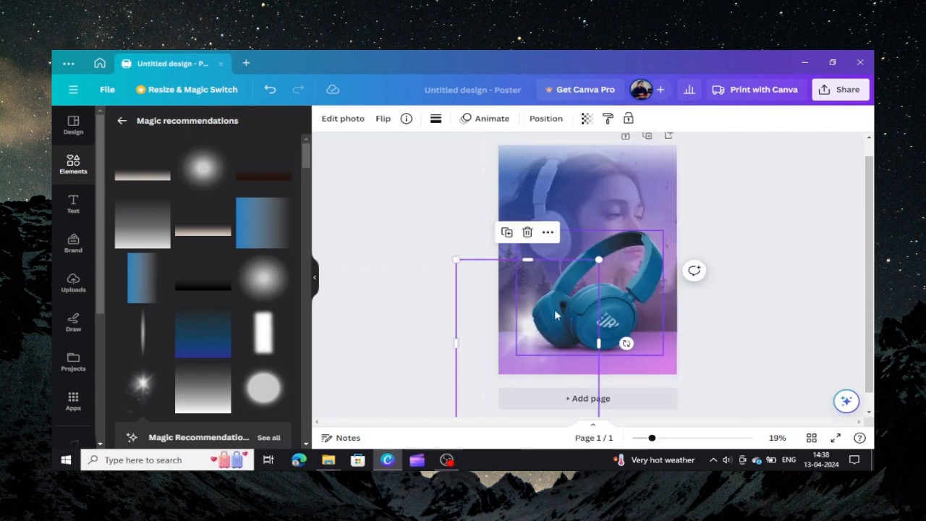
Duplicate the flare and place the copy farther left, at the poster's left edge.
key("ctrl+d")
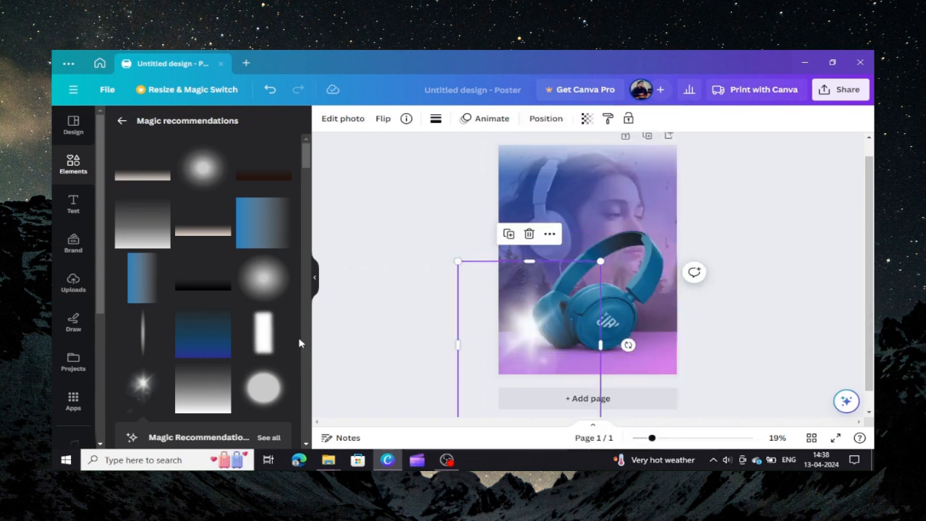
left_click_drag(527, 330, 503, 327)
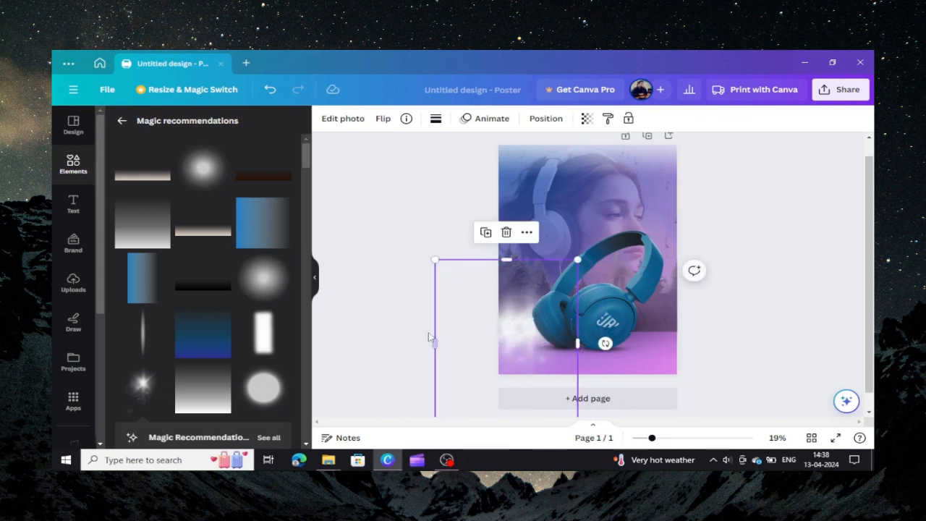
left_click(394, 338)
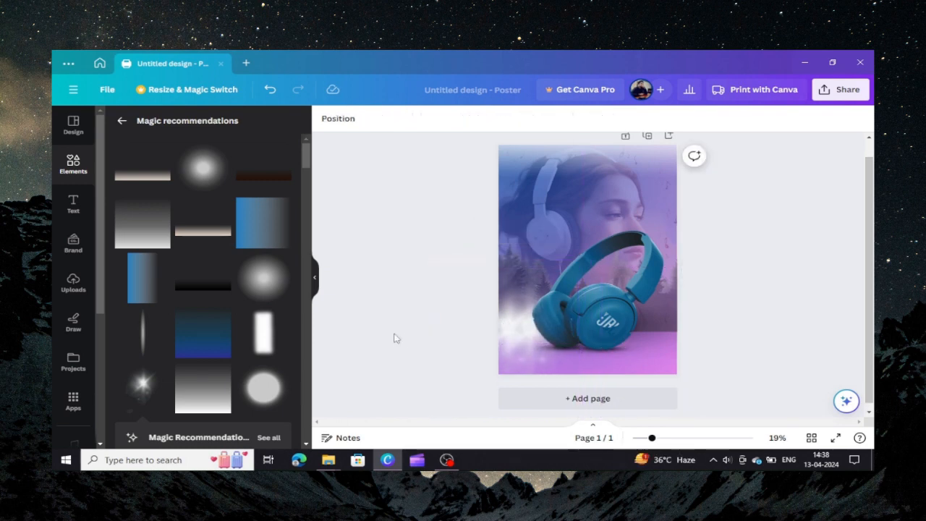
Paste two more copies of the flare on the poster's lower right side and rotate the second one.
key("ctrl+v")
left_click_drag(513, 338, 653, 337)
key("ctrl+v")
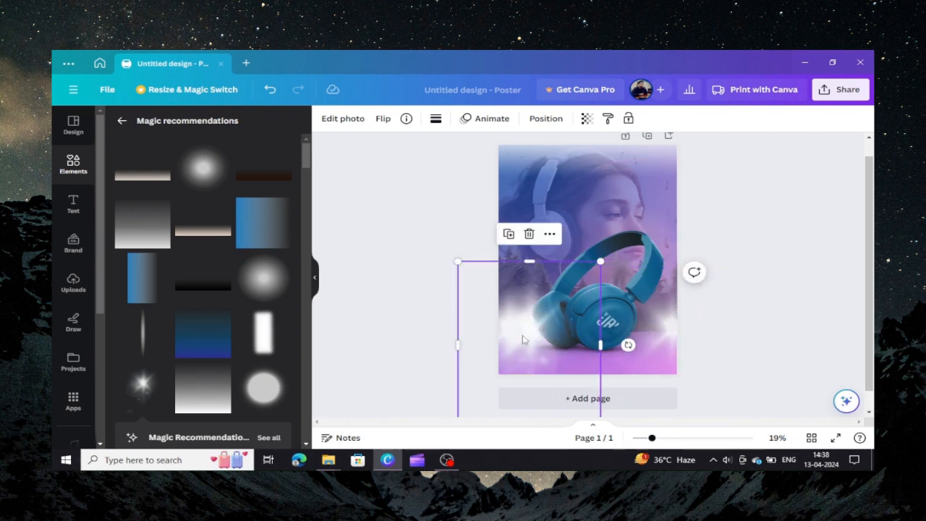
left_click_drag(525, 336, 638, 338)
left_click_drag(740, 343, 645, 265)
left_click_drag(624, 343, 646, 330)
Paste another flare copy over the headphones' lower right ear cup and send it one layer backward.
key("ctrl+v")
left_click_drag(526, 326, 628, 337)
right_click(627, 336)
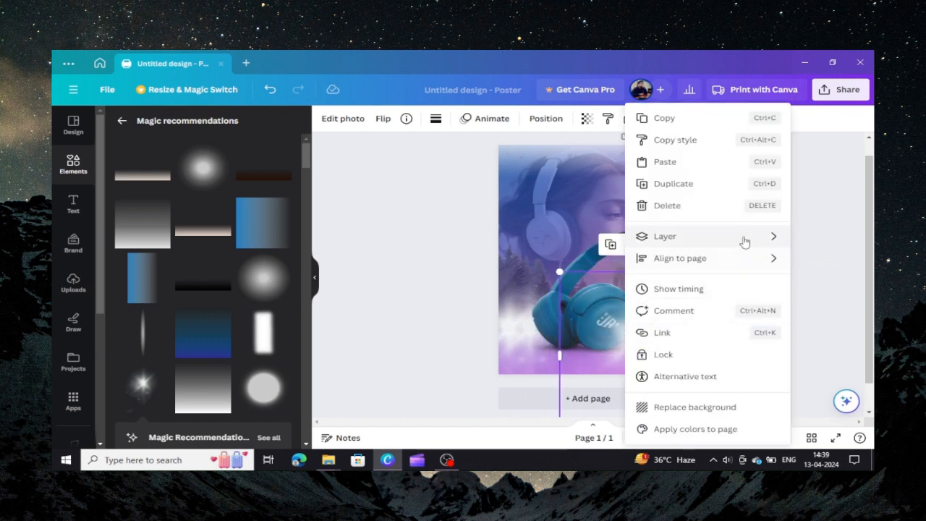
mouse_move(747, 241)
left_click(786, 283)
Bring the headphones image to the front, above the flares.
left_click(593, 268)
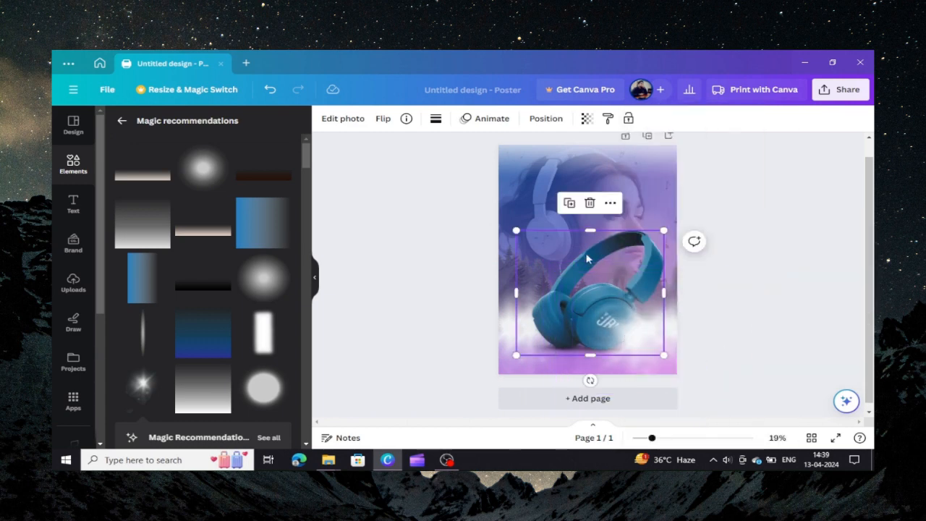
right_click(589, 264)
mouse_move(642, 242)
left_click(746, 254)
left_click(792, 286)
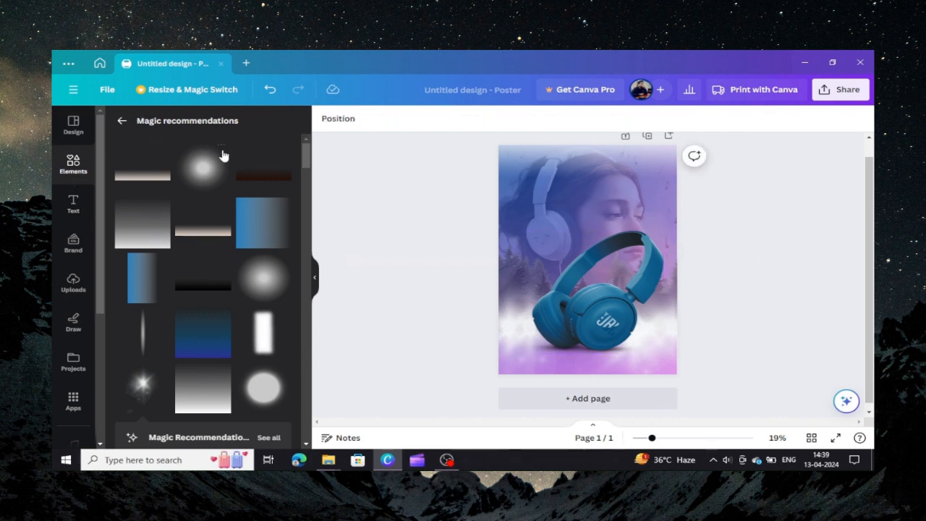
Add the recently used soft black shadow graphic beneath the headphones and send it one layer backward.
left_click(122, 124)
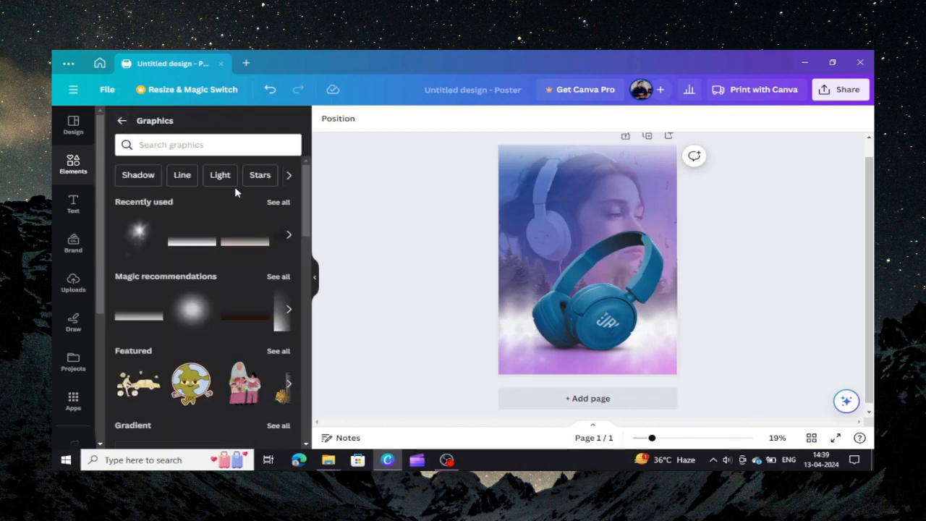
left_click(278, 204)
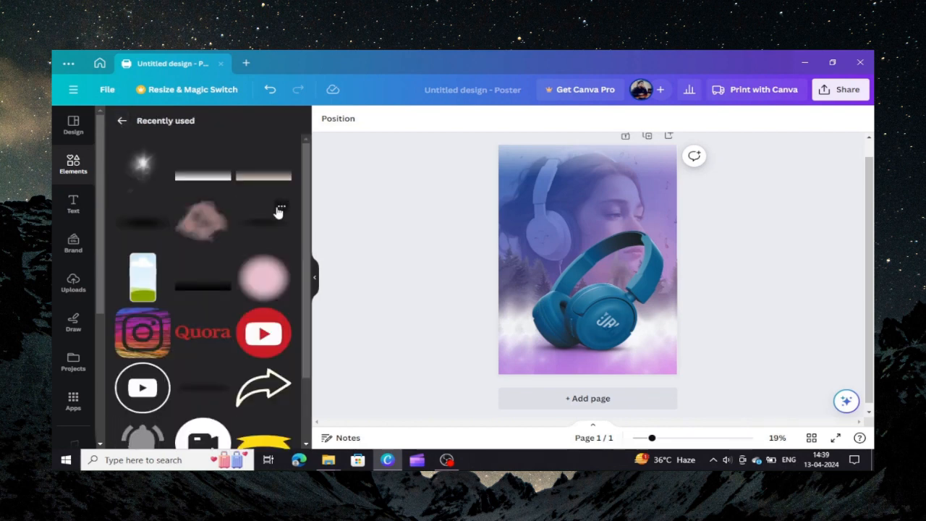
left_click(268, 220)
left_click_drag(616, 257, 609, 351)
right_click(610, 351)
mouse_move(648, 235)
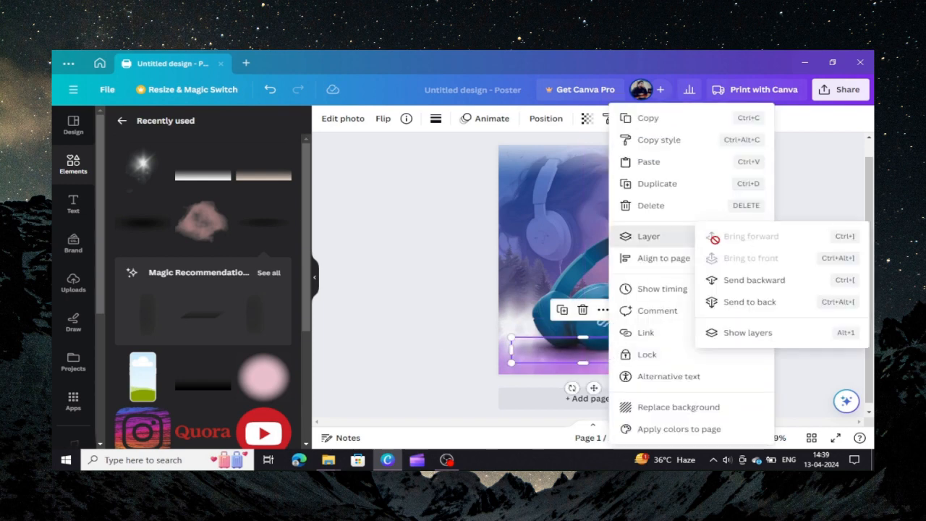
left_click(774, 287)
left_click(771, 309)
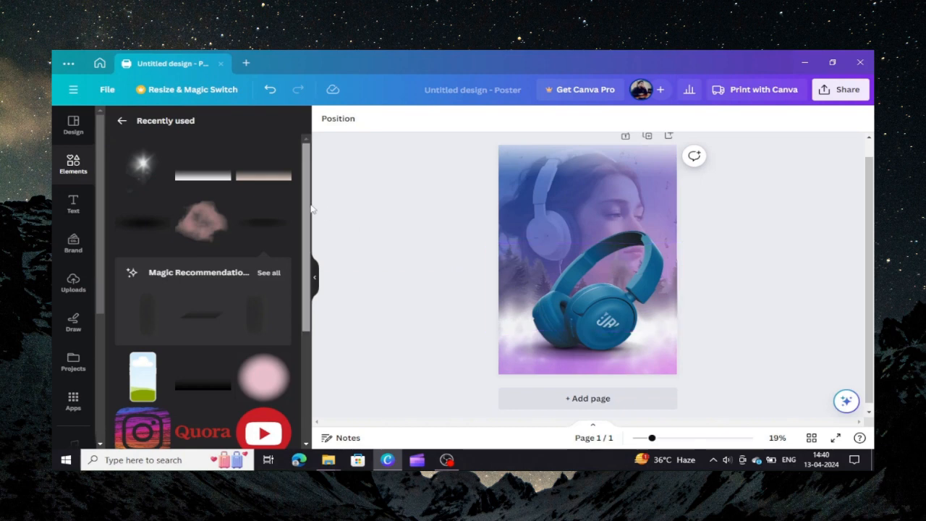
scroll(314, 310, "down", 3)
scroll(313, 331, "down", 3)
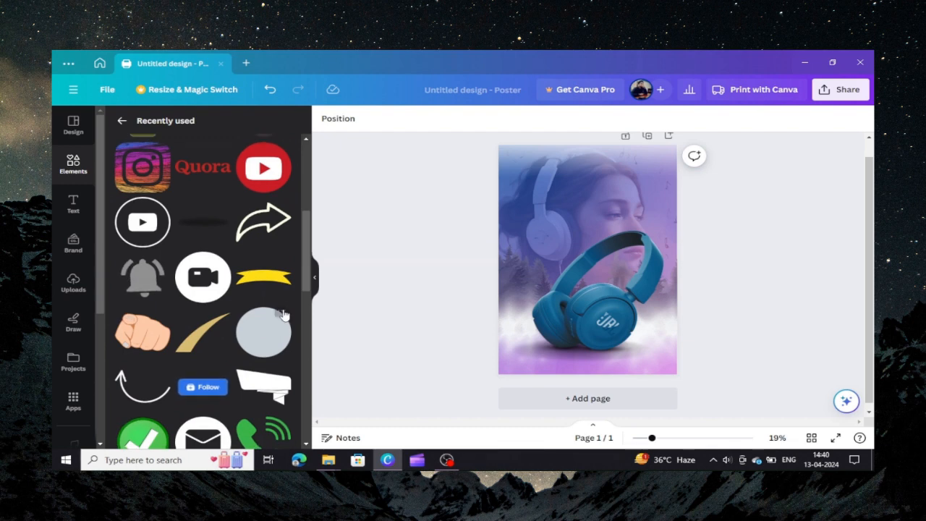
left_click(315, 277)
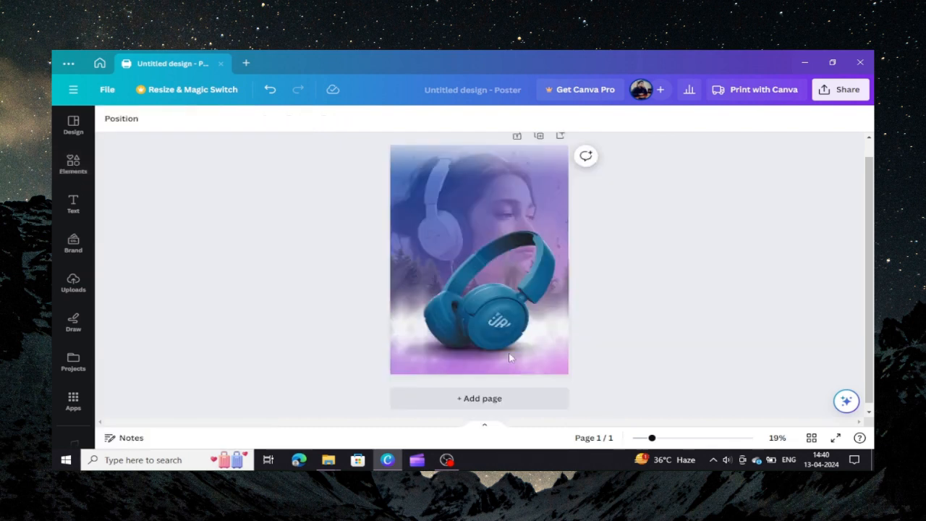
Add a heading reading "JBL" to the poster.
left_click(72, 210)
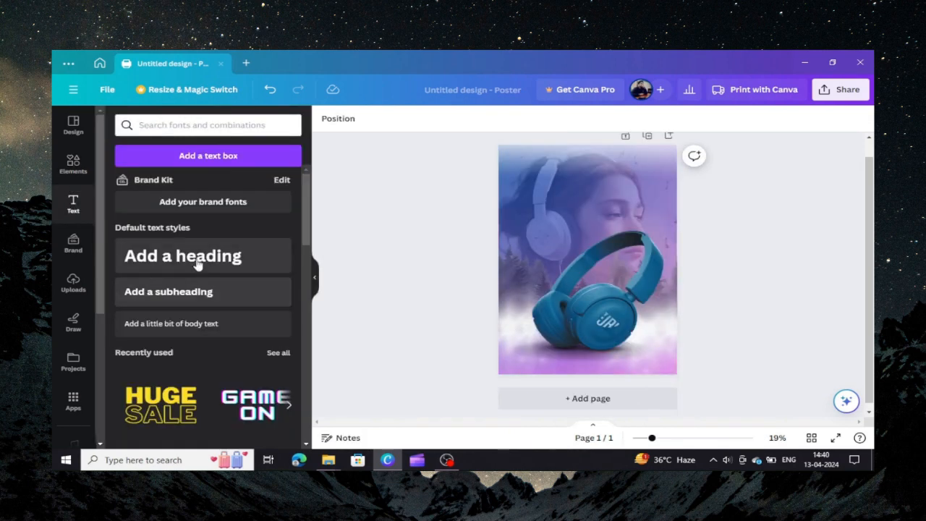
left_click(197, 262)
type("JBL")
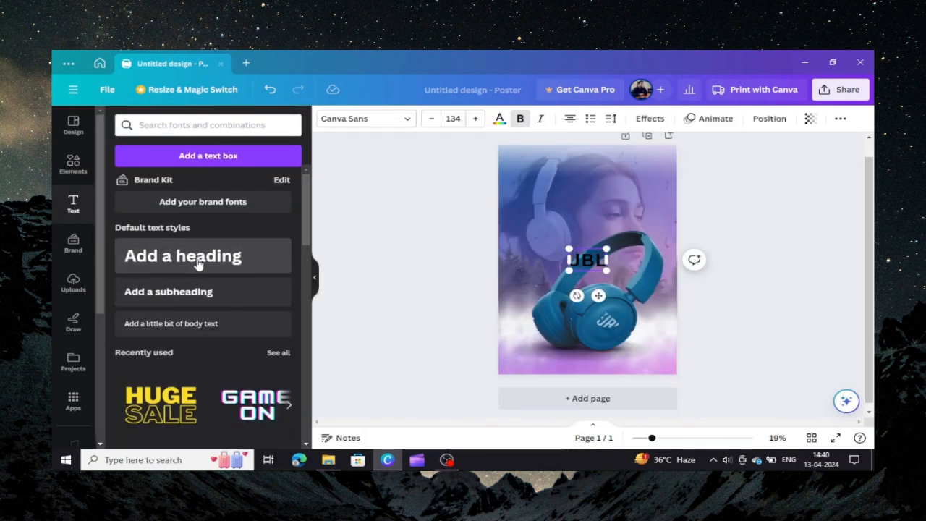
Try the Eastman Grotesque, DM Sans and More Sugar fonts on the JBL heading.
left_click(405, 119)
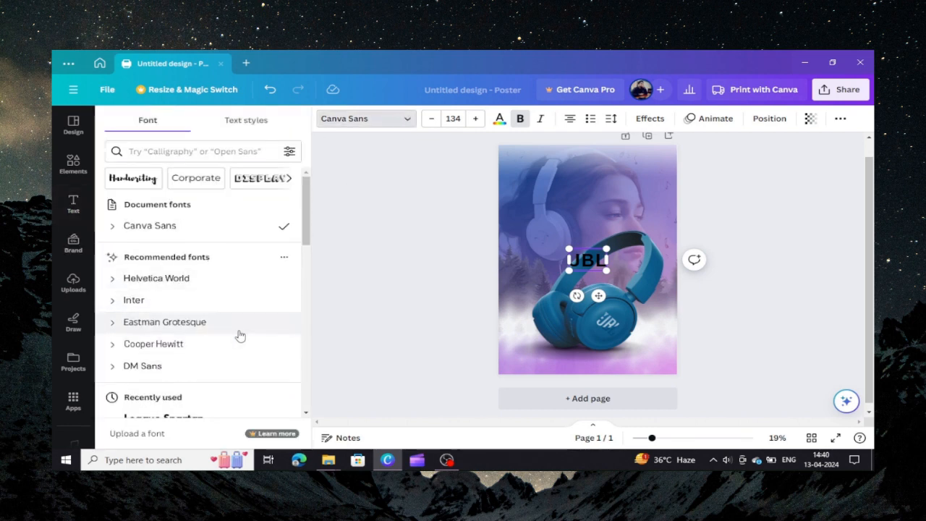
left_click(239, 332)
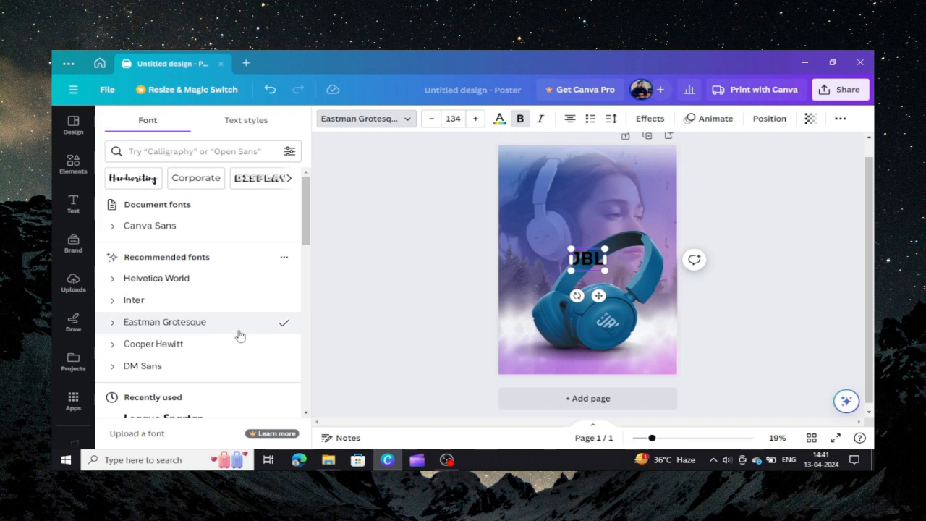
left_click(222, 367)
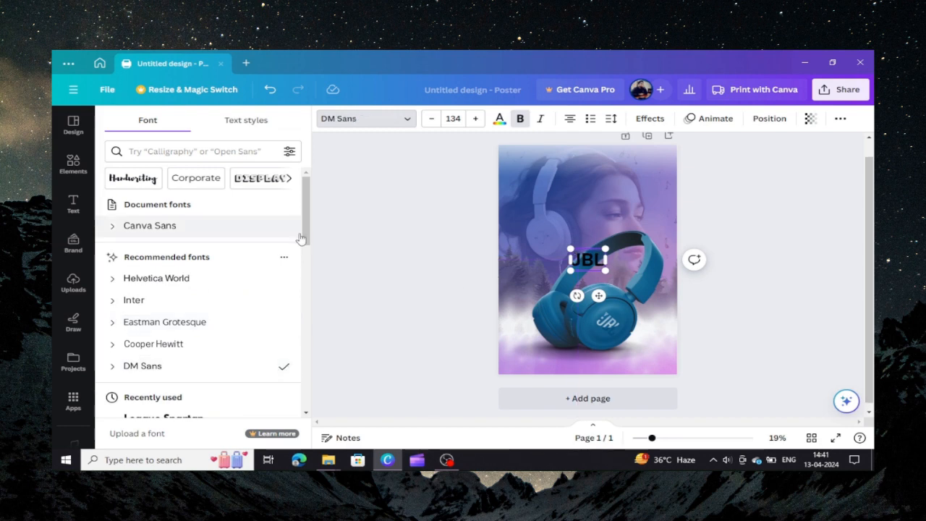
scroll(306, 235, "down", 3)
left_click(260, 275)
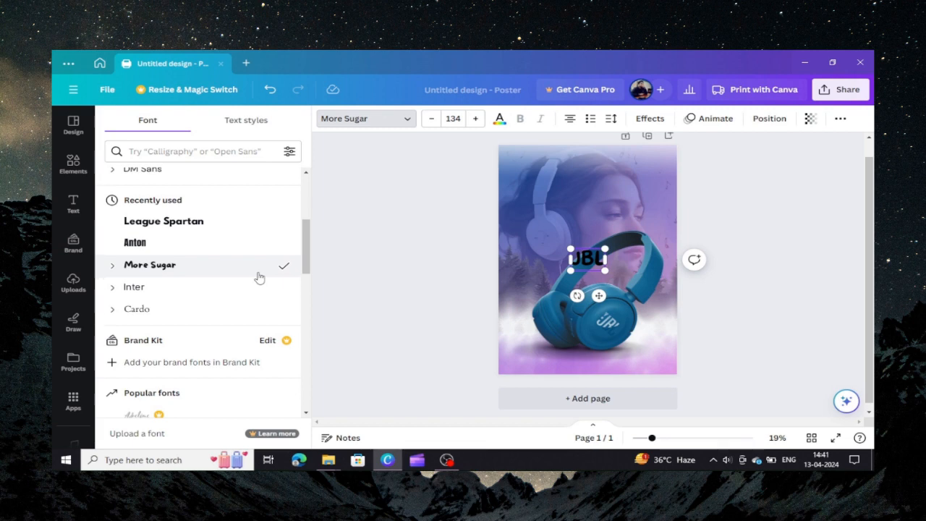
Set the JBL heading's text color to white.
left_click(499, 119)
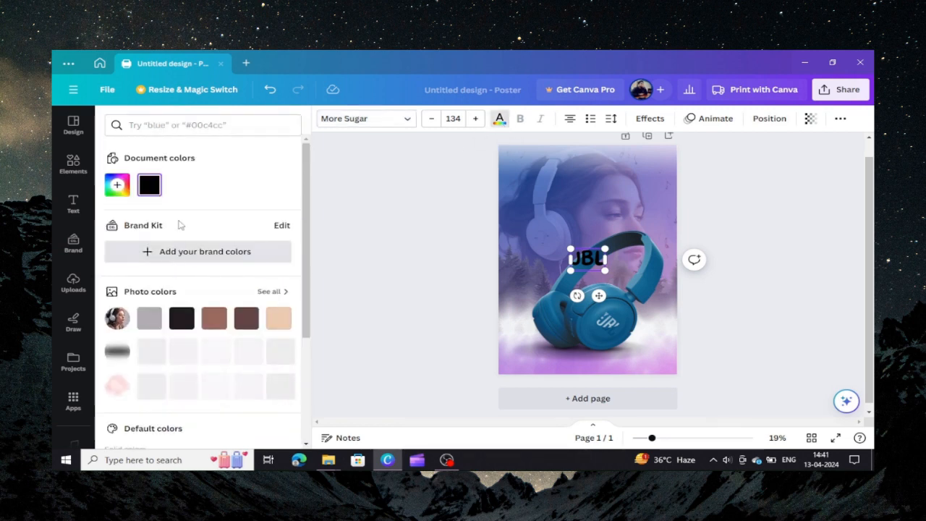
left_click_drag(306, 257, 315, 304)
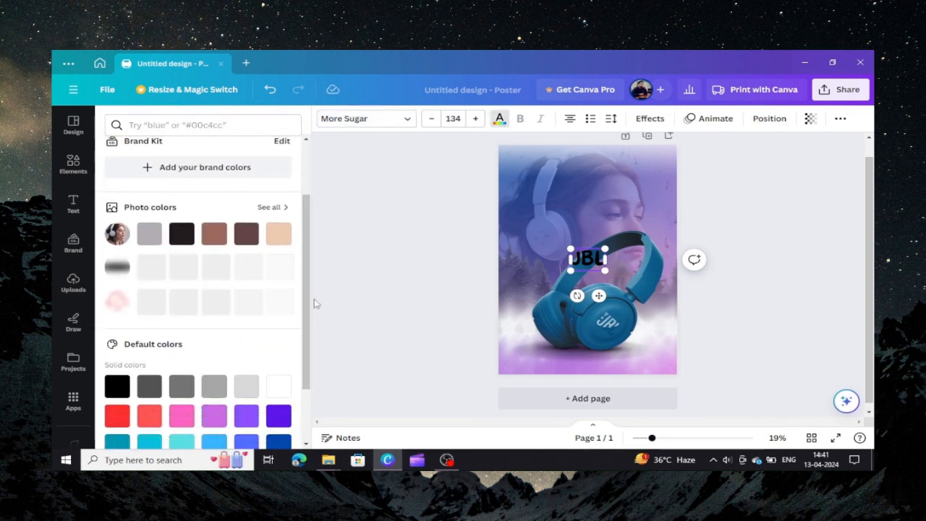
left_click(279, 387)
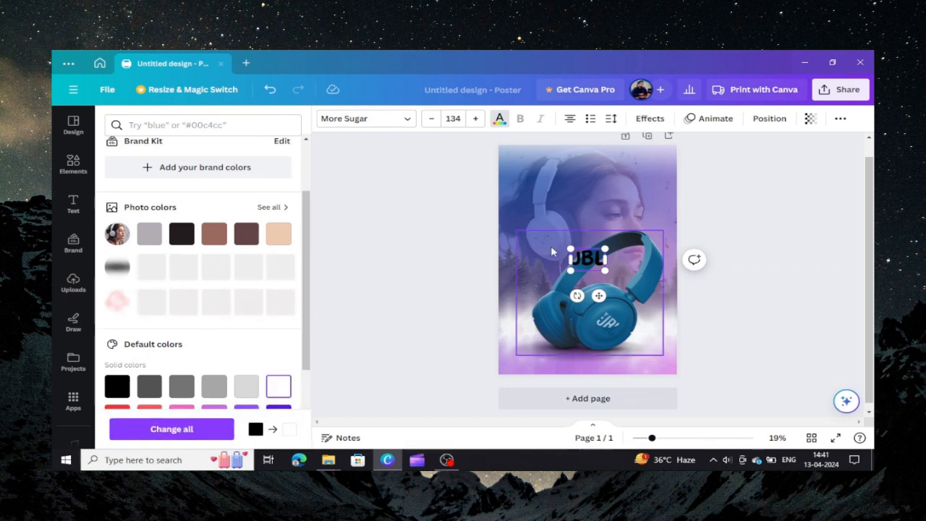
left_click(429, 304)
Set the JBL heading's font to Copperplate Gothic 29 AB.
left_click(407, 120)
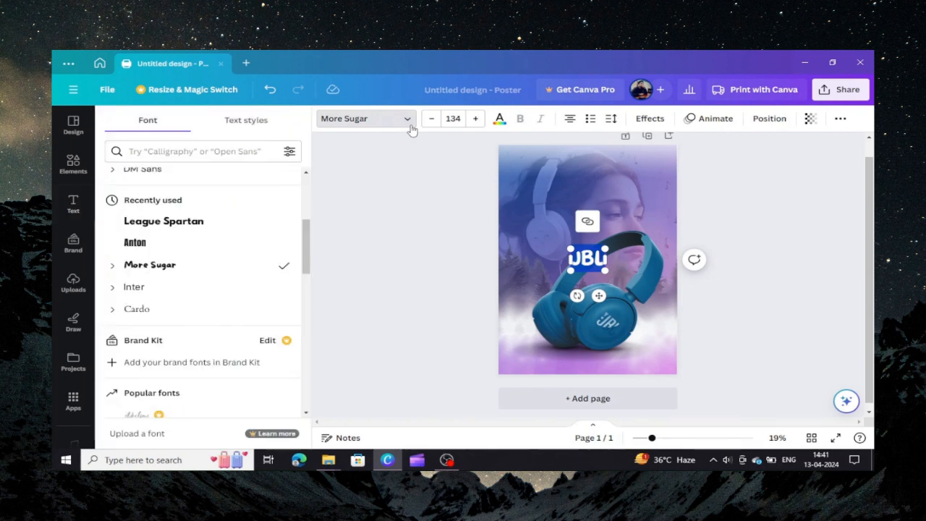
left_click(229, 312)
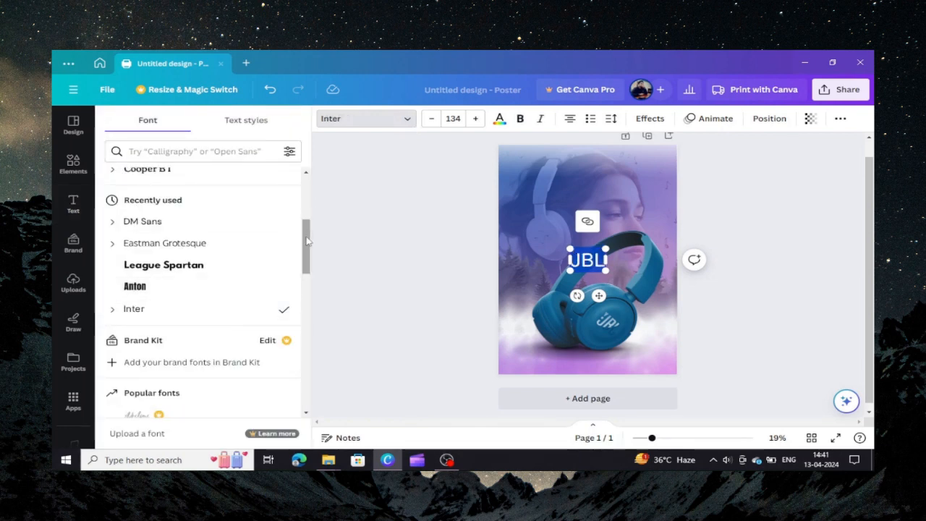
left_click_drag(308, 243, 321, 372)
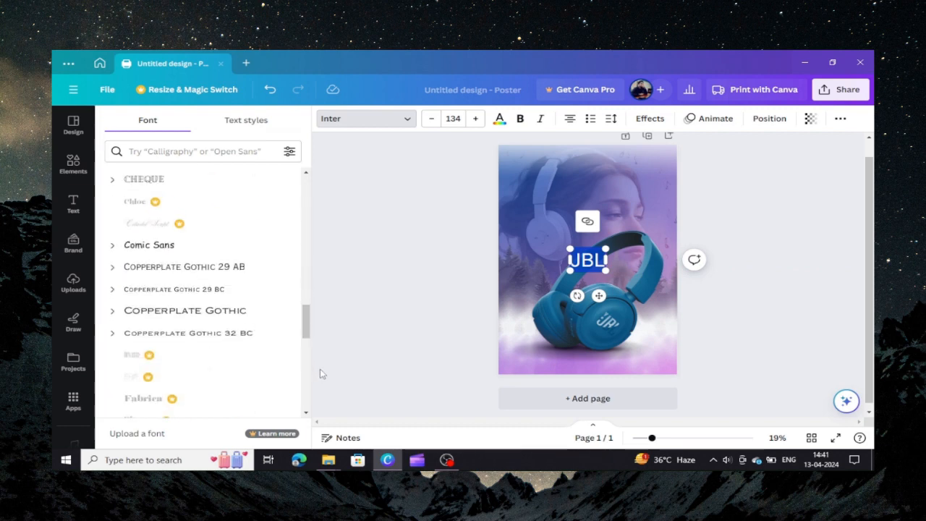
left_click(239, 270)
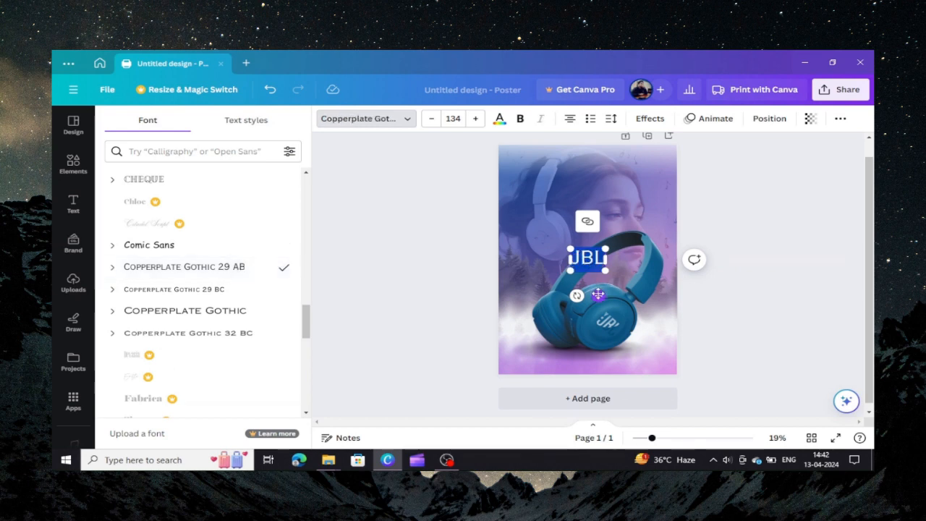
Shrink the JBL heading to size 80 and place it below the headphones near the poster's bottom edge.
left_click_drag(598, 296, 547, 359)
left_click_drag(569, 398, 595, 394)
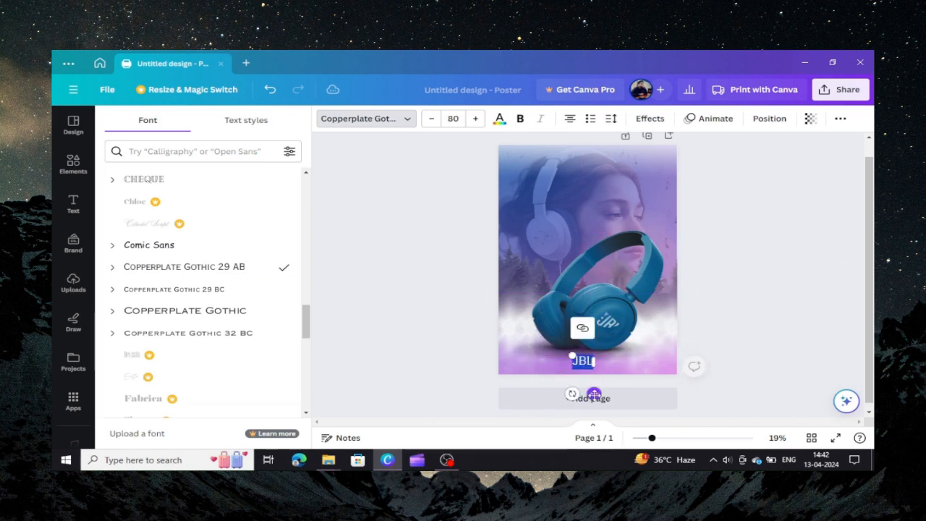
left_click(744, 365)
Apply the Lift effect to the JBL heading and move it to the poster's top right corner.
left_click(592, 367)
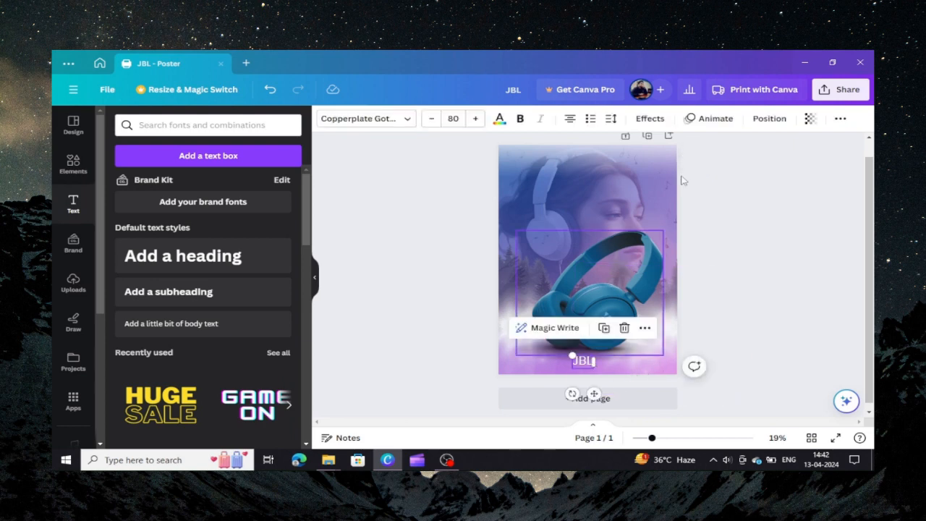
left_click(649, 118)
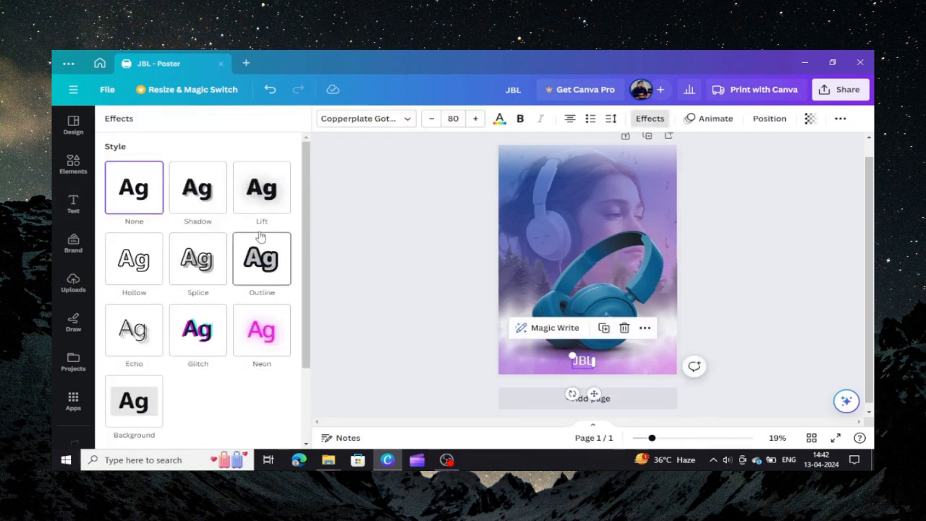
left_click(269, 207)
key("Escape")
left_click_drag(583, 361, 660, 157)
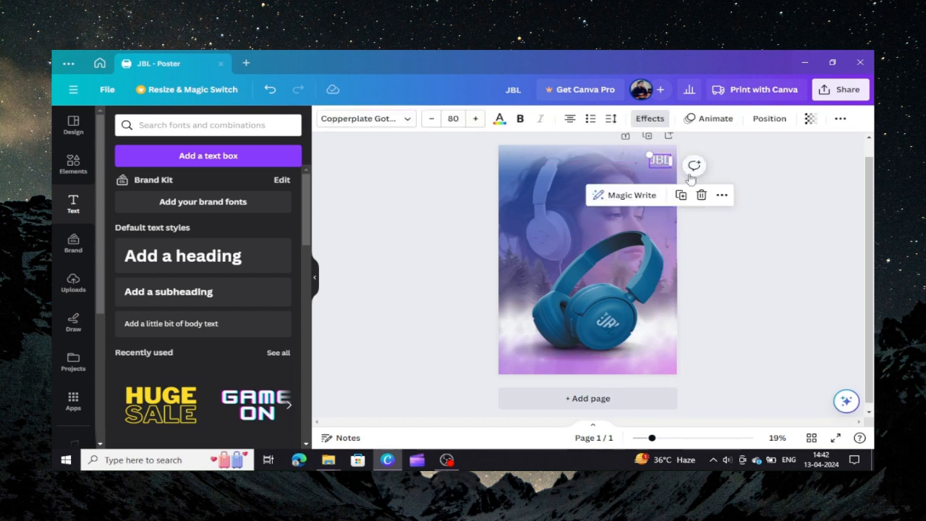
left_click(741, 210)
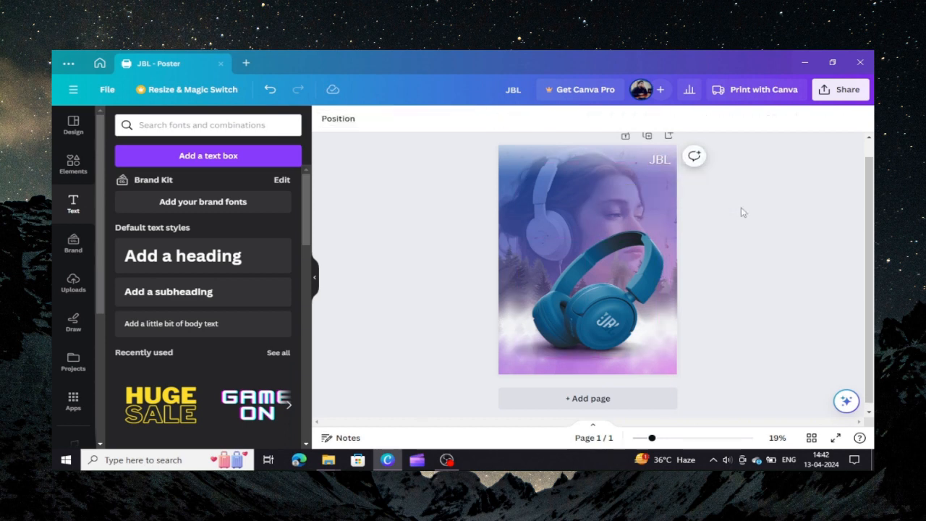
Send the JBL heading in the poster's top right corner one layer backward.
left_click(666, 168)
right_click(667, 167)
mouse_move(688, 258)
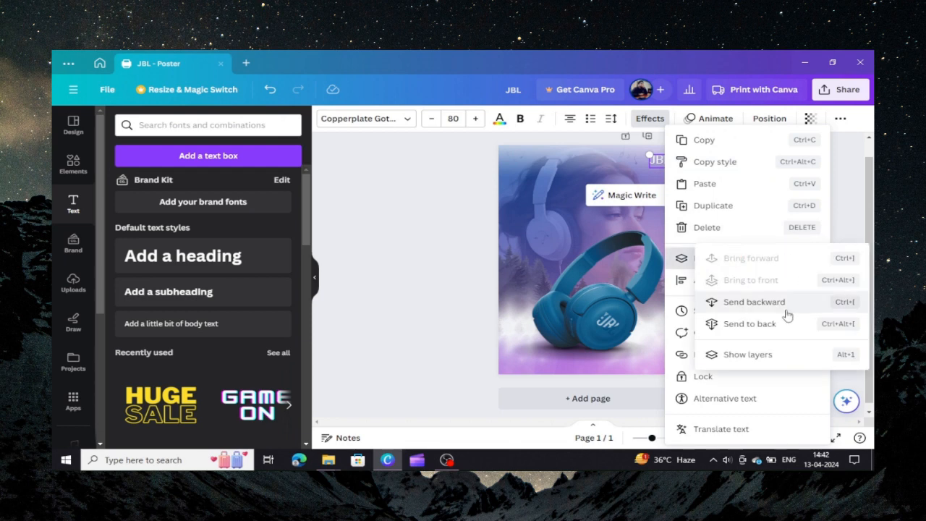
left_click(788, 315)
left_click(808, 286)
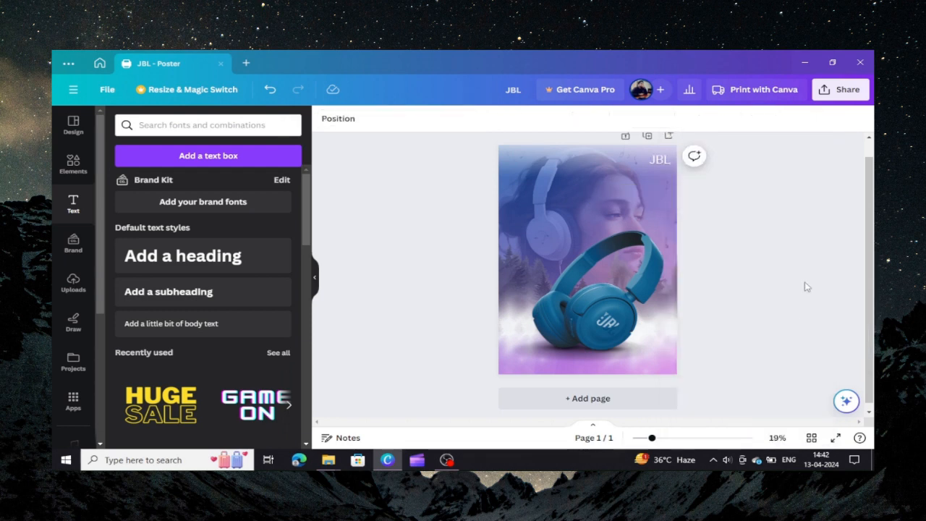
Add body text reading "Headpone", shrink it to size 31.6 and place it directly beneath the JBL heading.
left_click(249, 328)
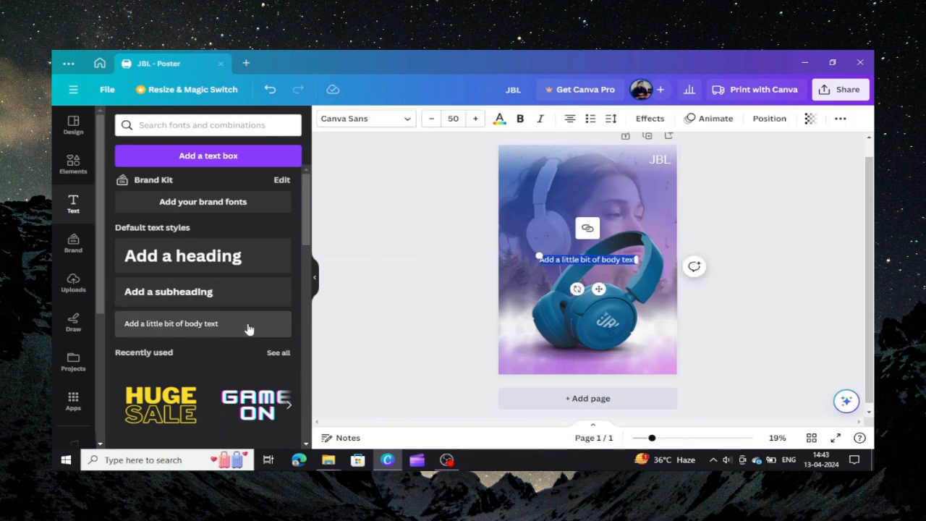
type("Headpo")
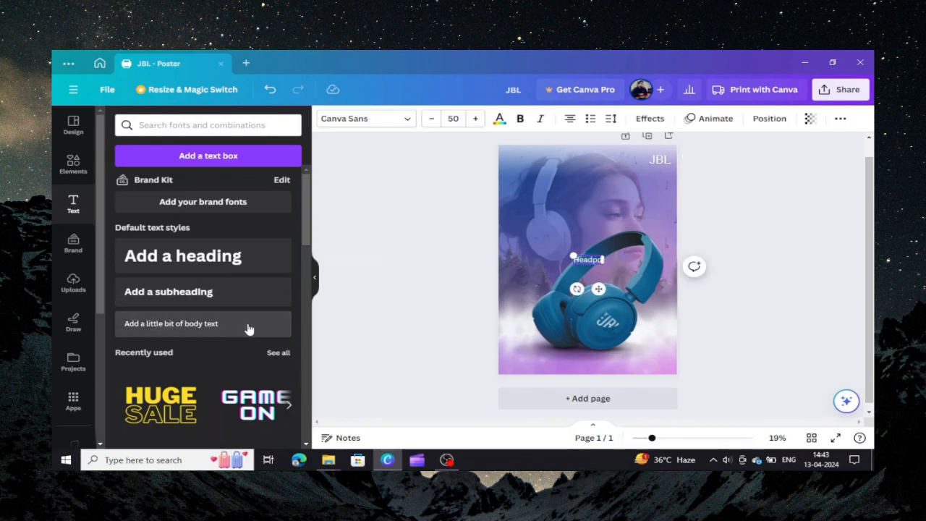
type("ne")
left_click_drag(567, 256, 575, 263)
left_click_drag(601, 292, 670, 200)
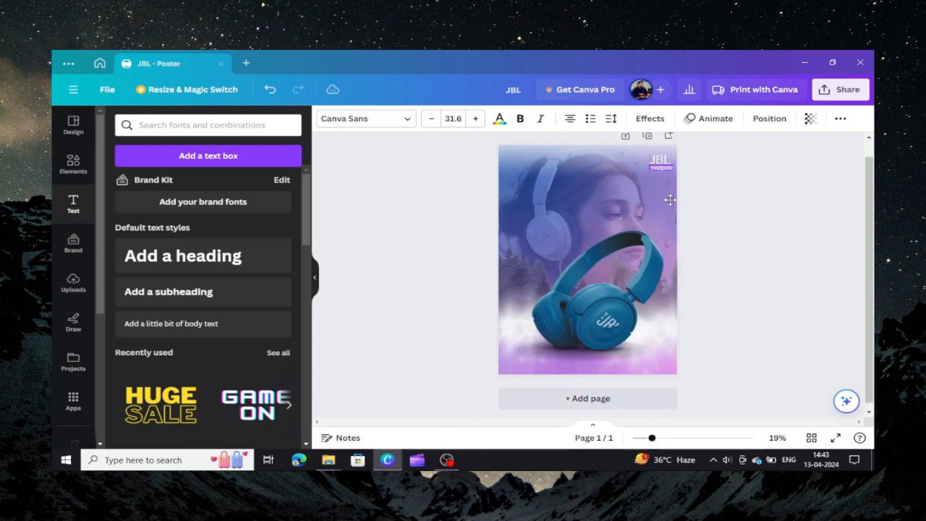
left_click(720, 221)
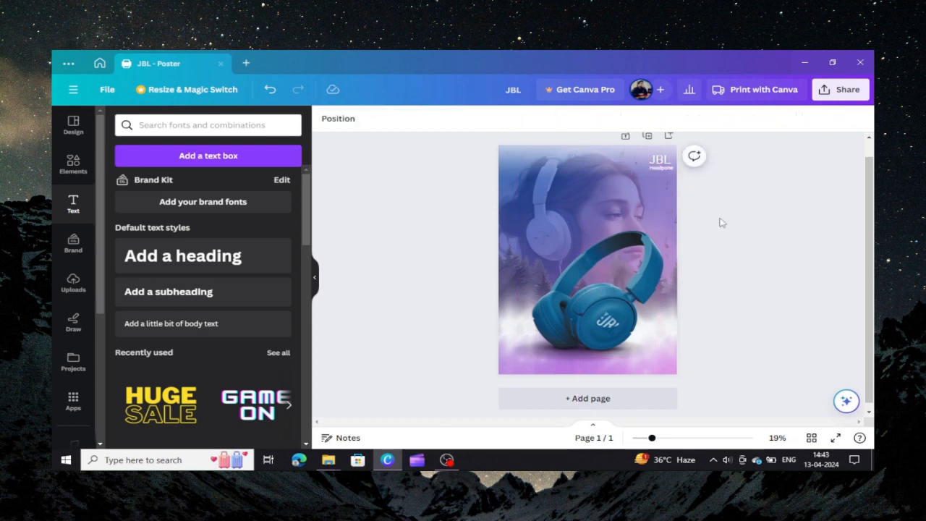
left_click(660, 172)
left_click_drag(659, 170, 660, 168)
left_click(781, 234)
Duplicate the headphones image, flip the copy vertically and place it directly beneath the original as a reflection.
left_click(840, 89)
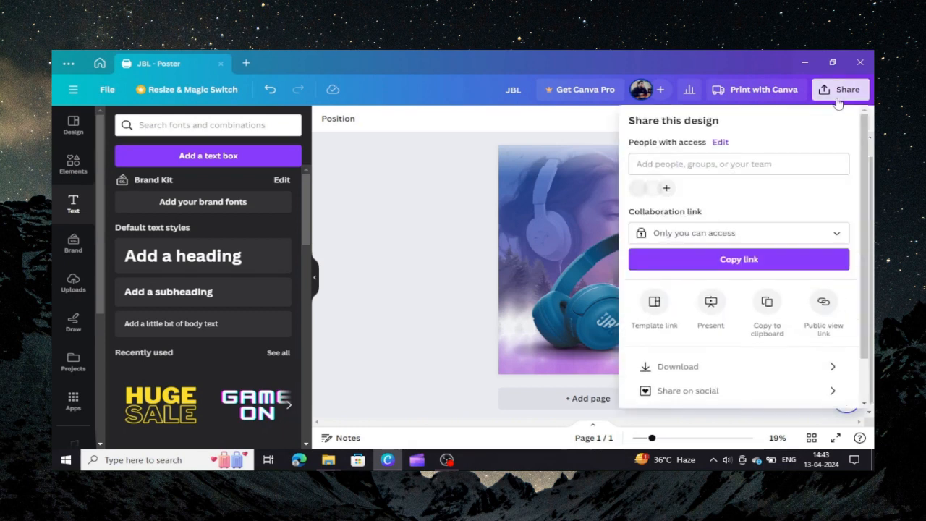
left_click(782, 373)
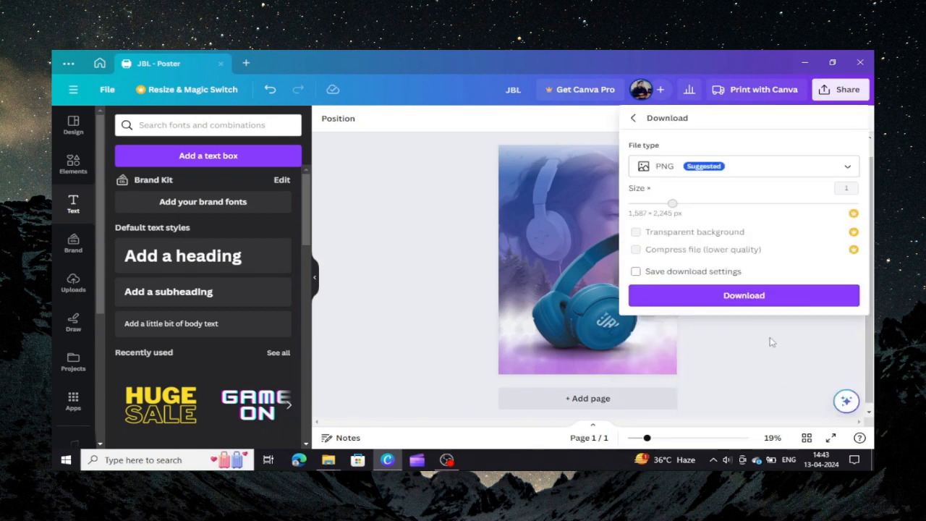
left_click(600, 311)
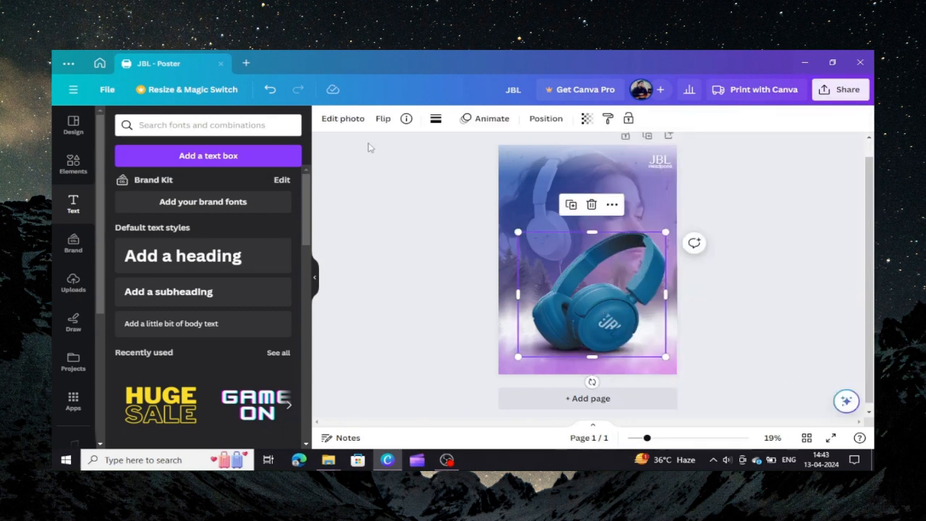
left_click(383, 118)
left_click(424, 170)
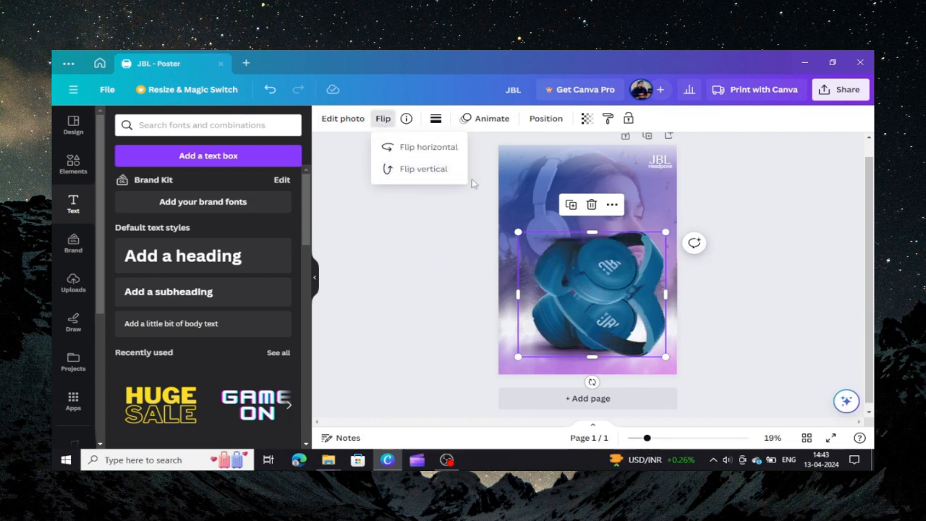
left_click(427, 147)
left_click(427, 147)
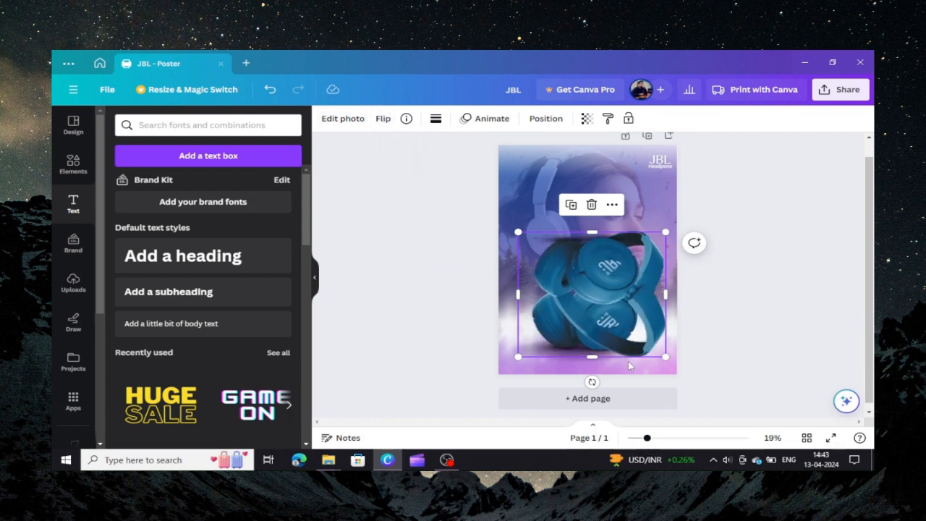
left_click_drag(628, 365, 626, 480)
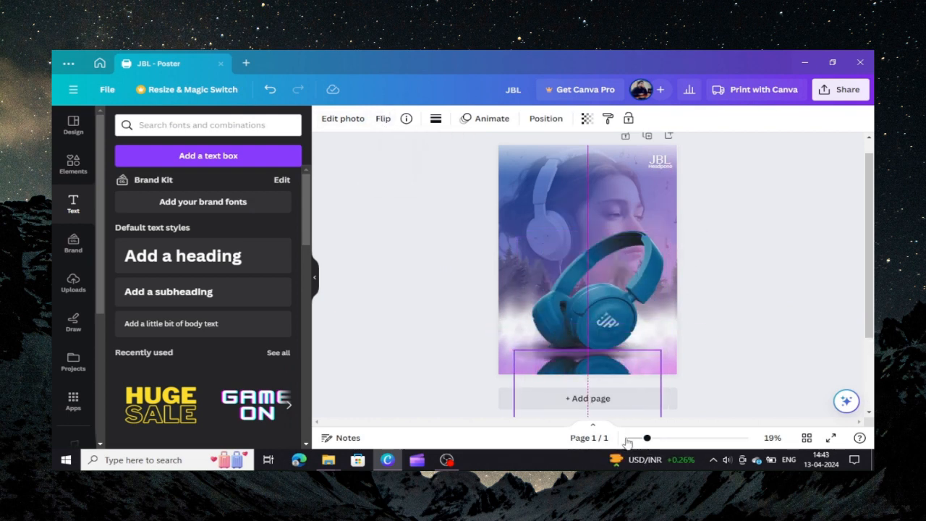
Fade the flipped headphones copy with the transparency setting so it forms a faint reflection.
left_click(586, 120)
left_click_drag(589, 165, 503, 162)
left_click(755, 312)
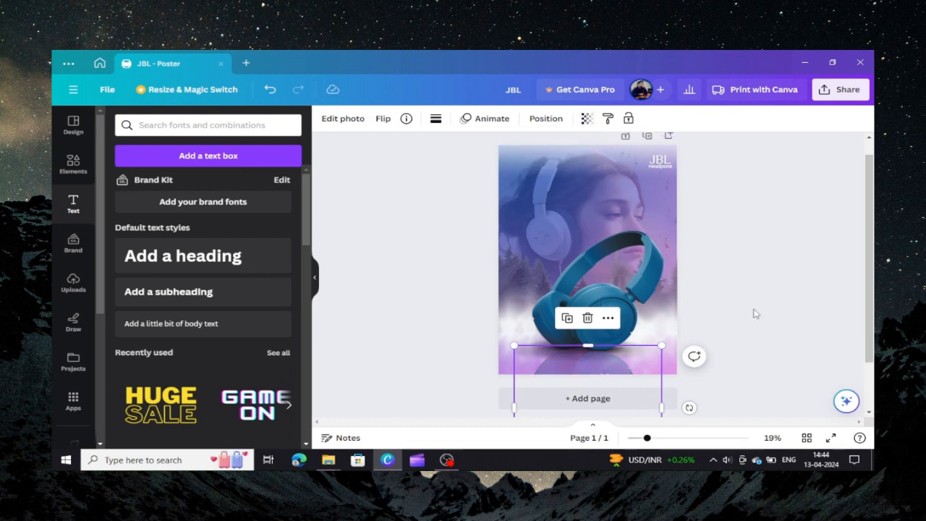
left_click(755, 313)
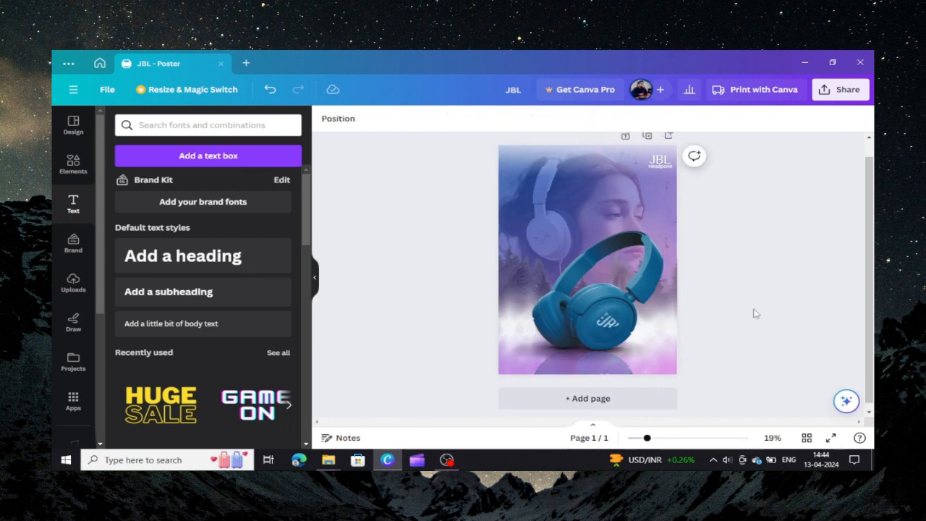
Download the poster as a PNG and save it in Downloads as JBL2, without replacing the existing JBL file.
left_click(847, 94)
left_click(741, 367)
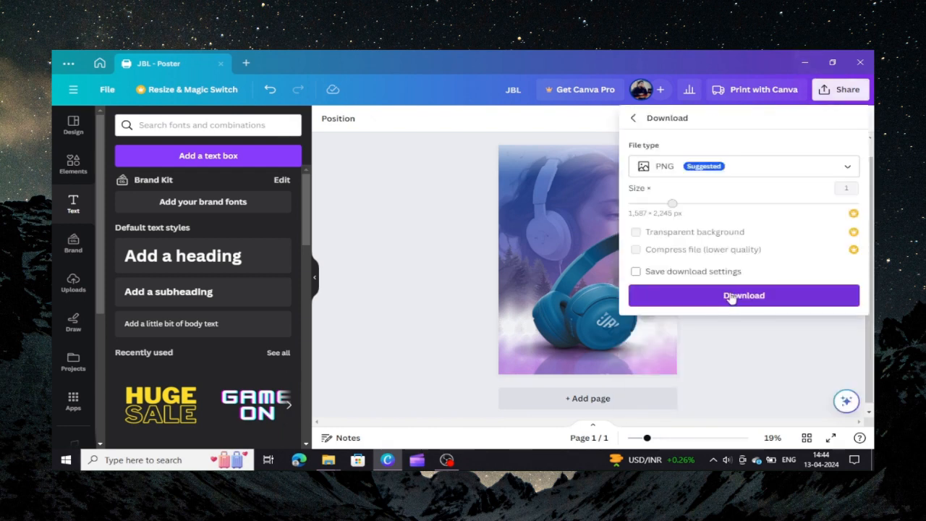
left_click(733, 296)
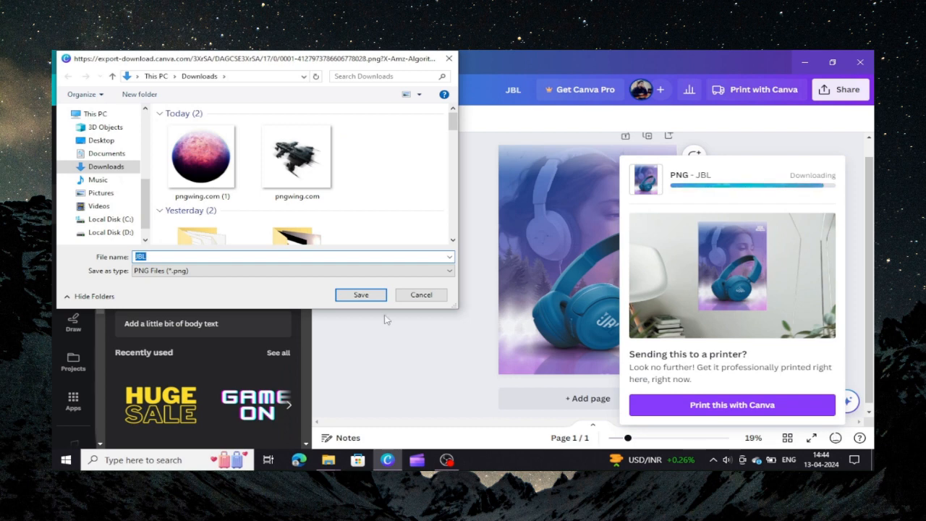
left_click(373, 296)
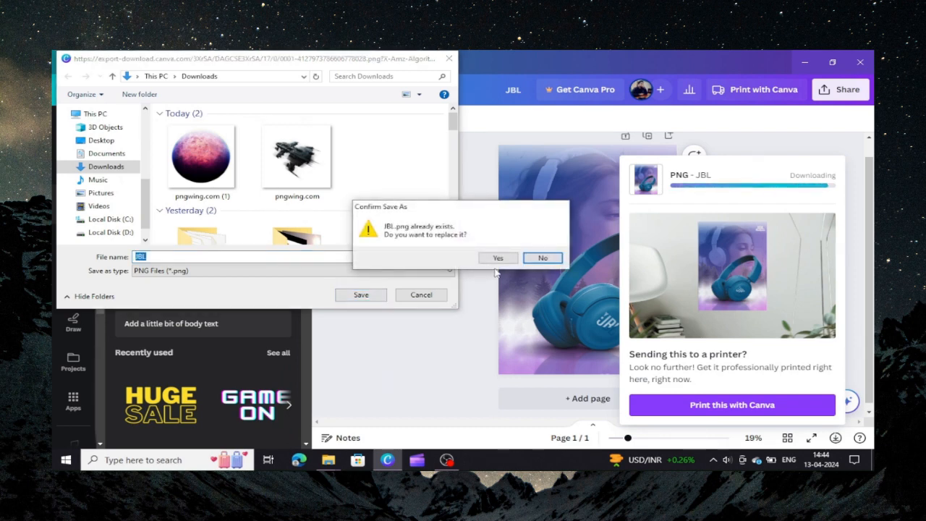
left_click(539, 259)
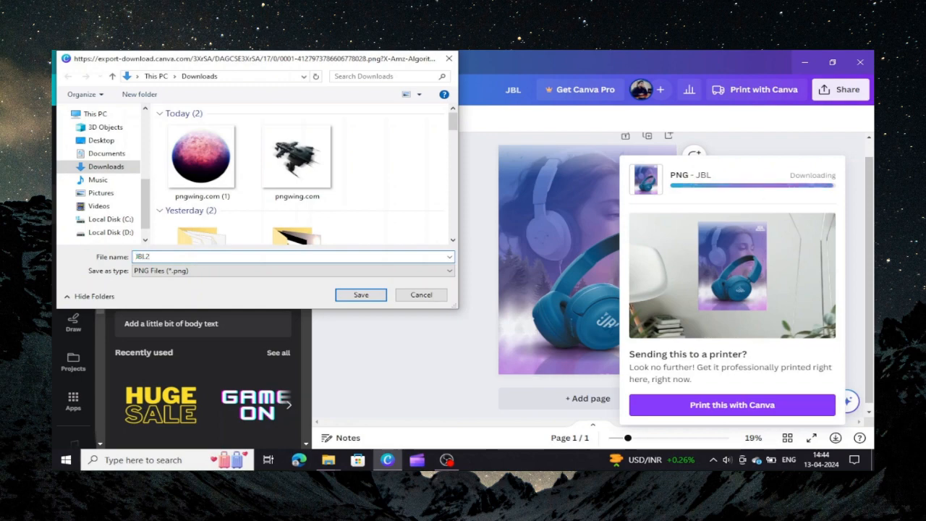
left_click(345, 297)
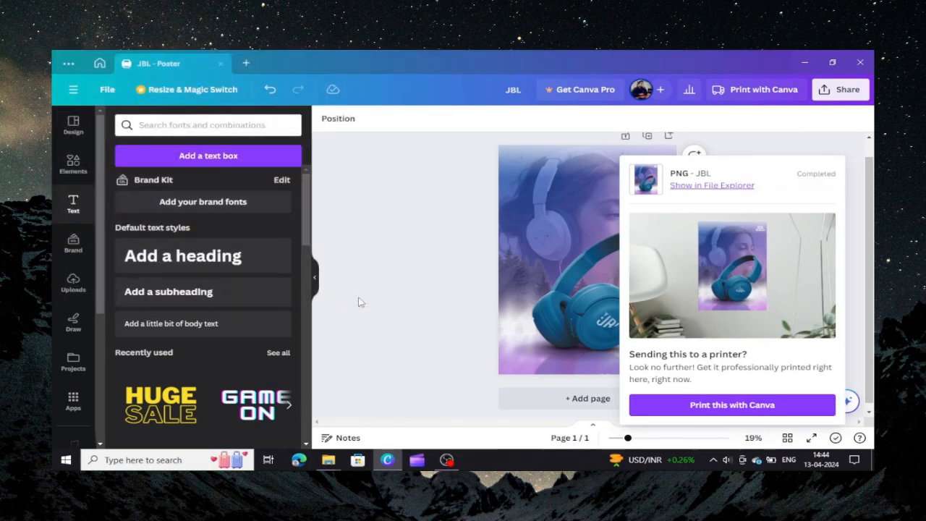
Switch to File Explorer and open JBL2.png from Downloads to check the exported poster.
left_click(804, 63)
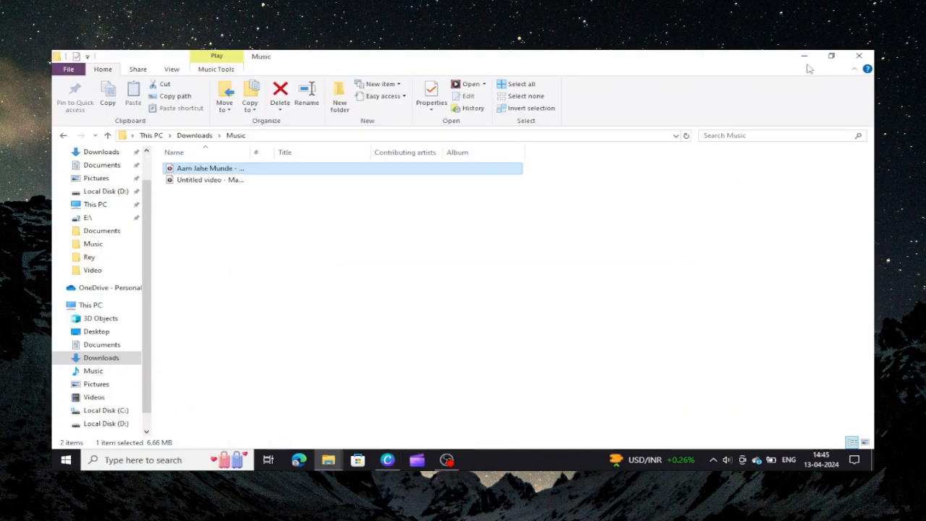
left_click(99, 153)
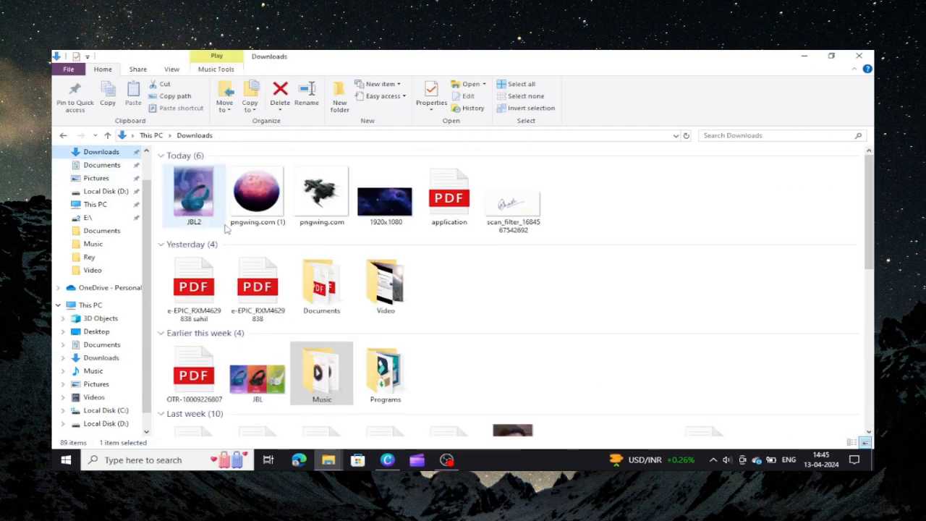
left_click(203, 215)
double_click(205, 219)
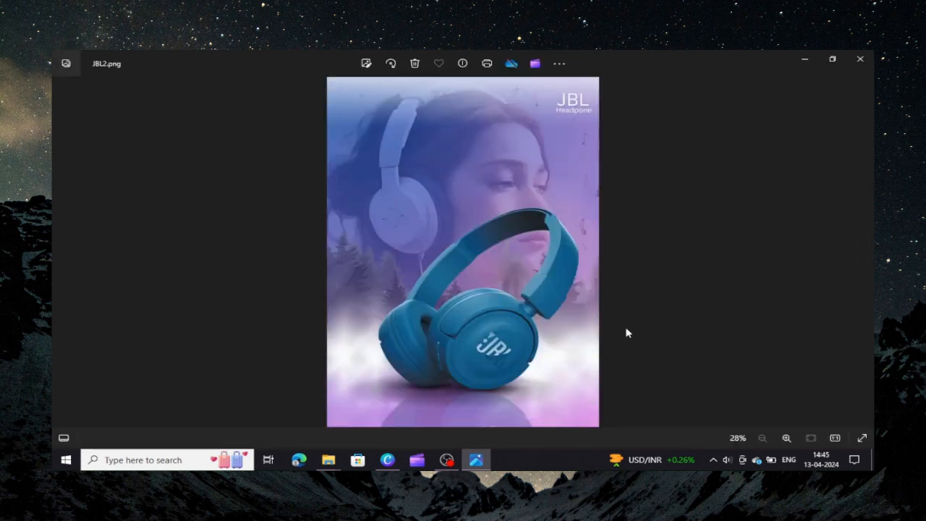
left_click(860, 58)
View the older JBL.png from Downloads, then close the image viewer and the file browser.
left_click(257, 391)
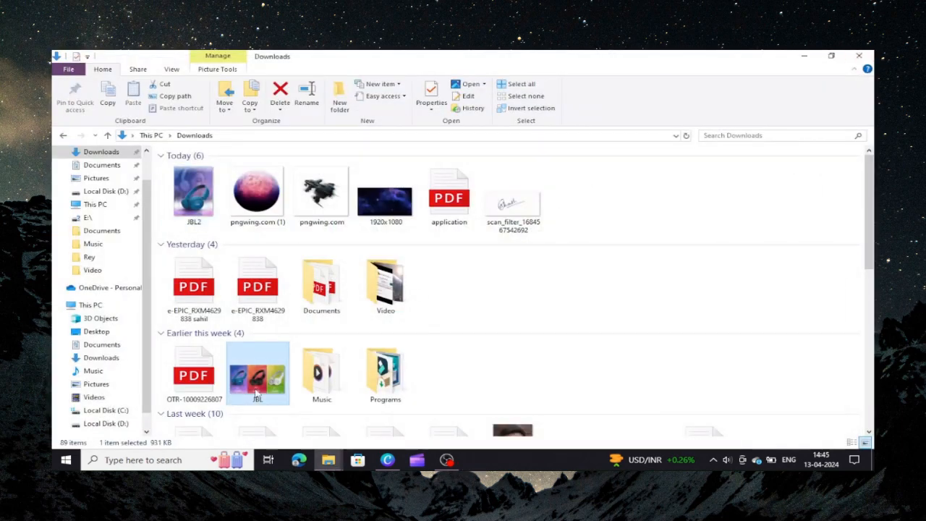
double_click(255, 391)
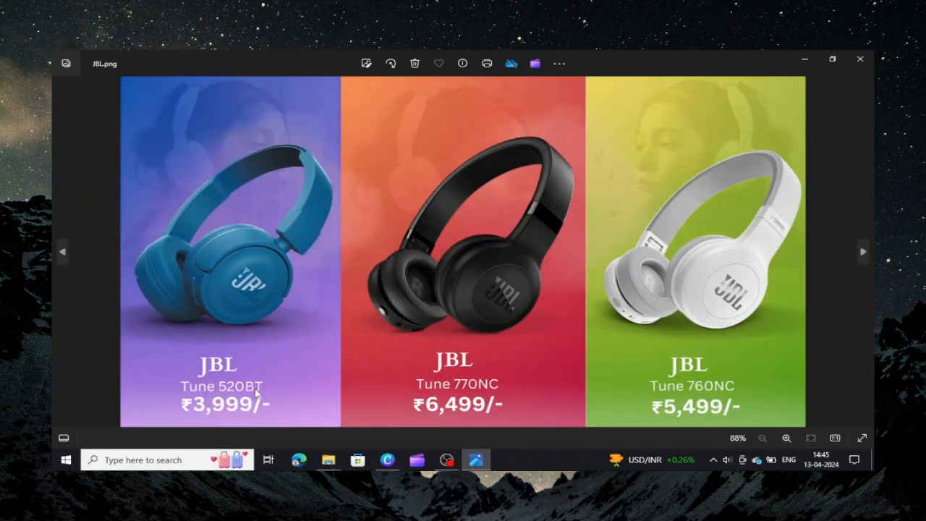
left_click(861, 59)
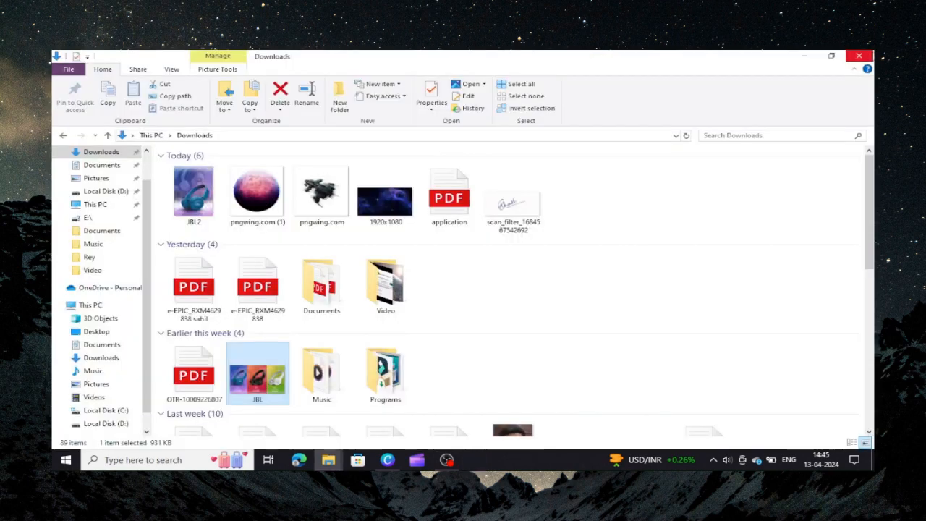
left_click(860, 59)
right_click(540, 284)
left_click(601, 240)
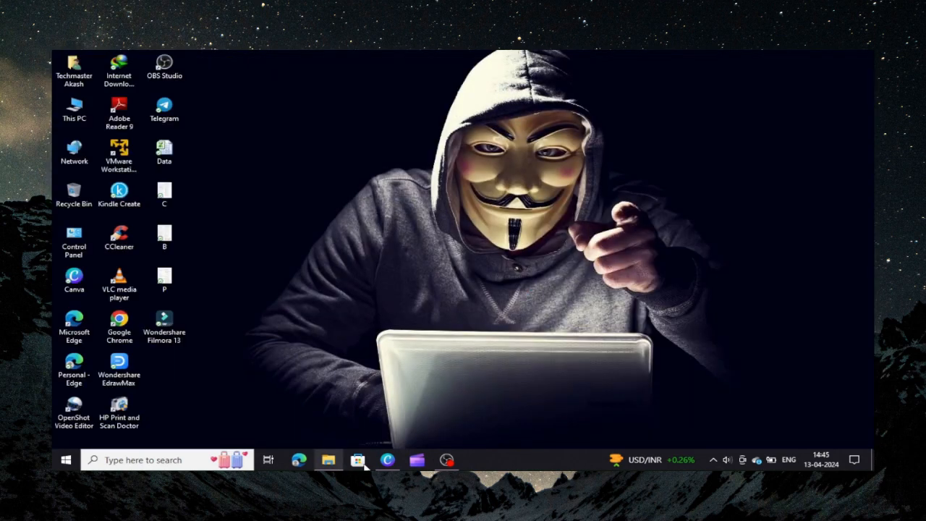
Switch back to the JBL poster in Canva and dismiss the completed download notice.
left_click(387, 461)
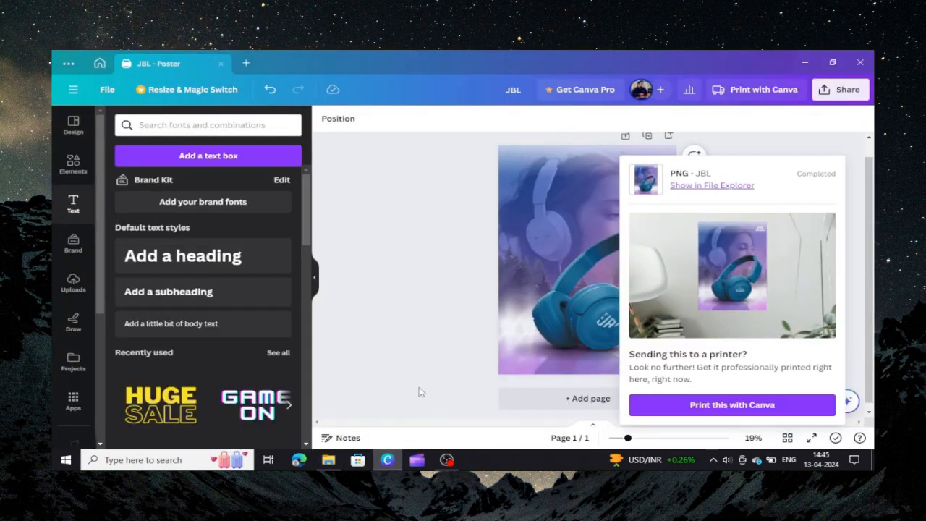
left_click(420, 392)
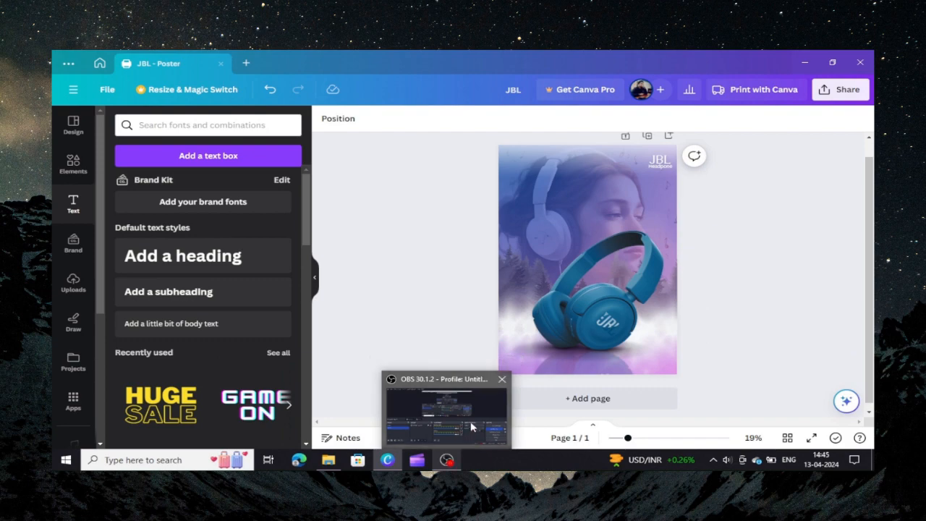
left_click(447, 460)
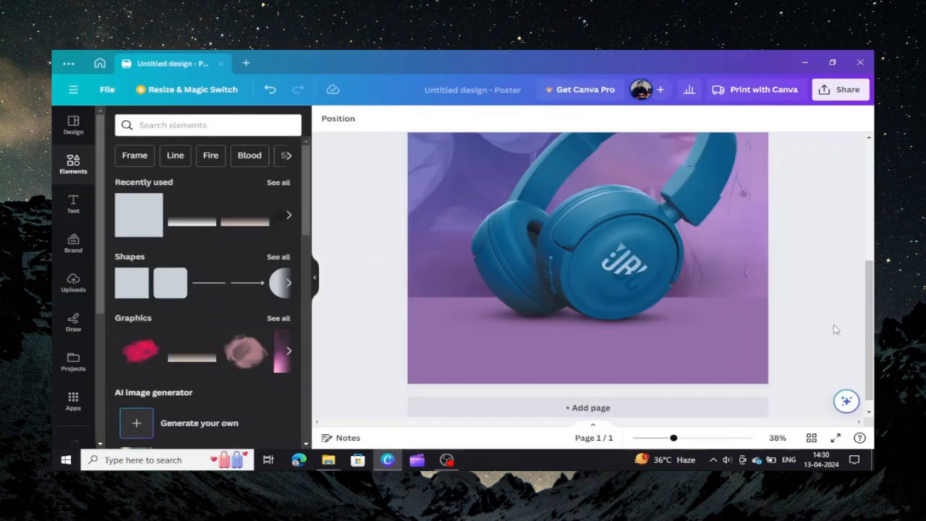
Try filling the rectangle at the poster's base with dark blue #0F4C76 sampled from the headphones.
left_click(596, 353)
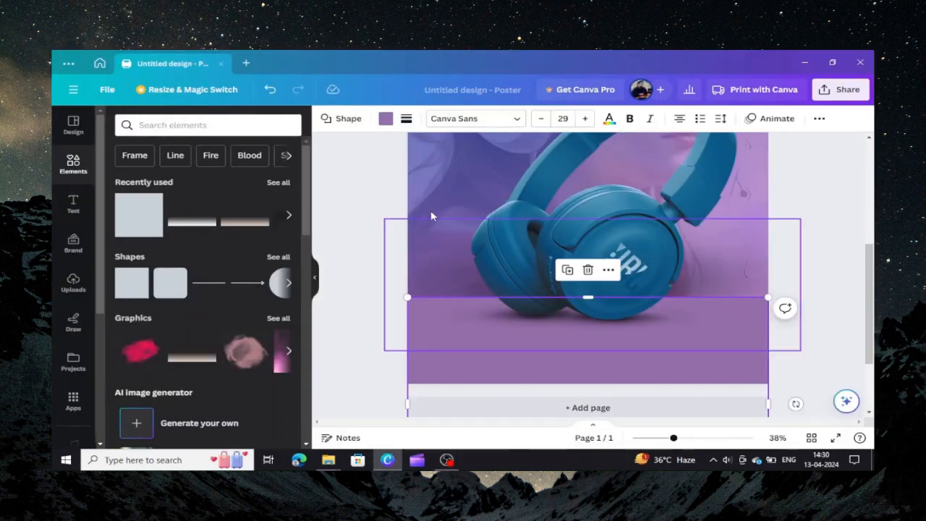
left_click(385, 117)
left_click(116, 185)
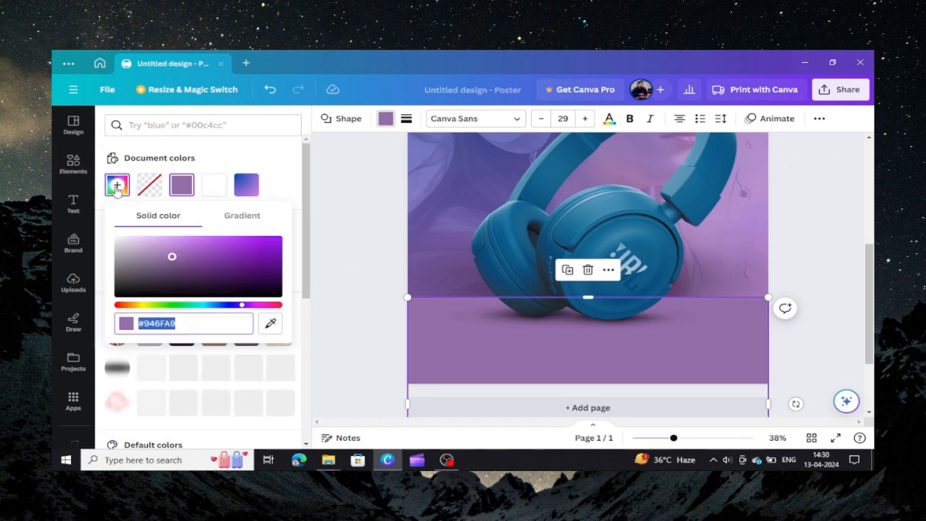
left_click(270, 323)
left_click(569, 271)
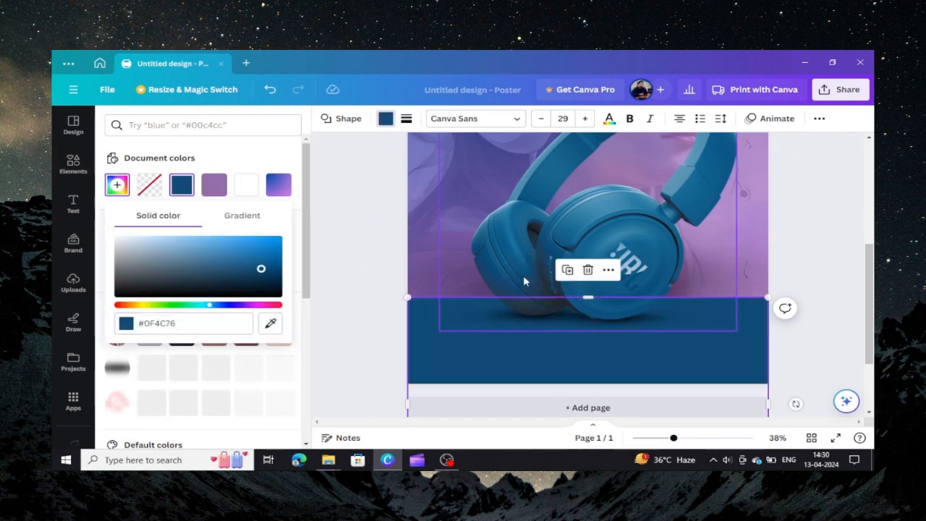
left_click(804, 294)
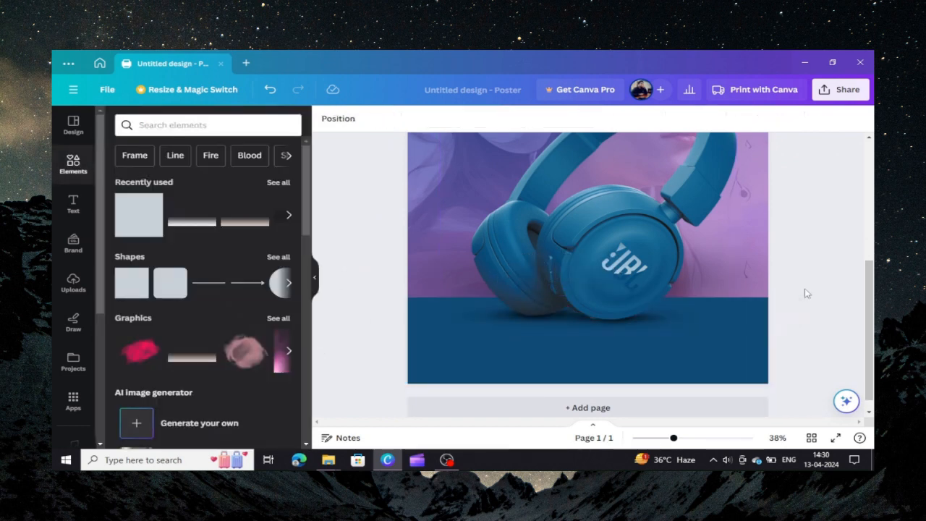
Undo the recent changes back to the blue-violet base rectangle and delete the beige gradient strip over the headphones.
key("ctrl+z")
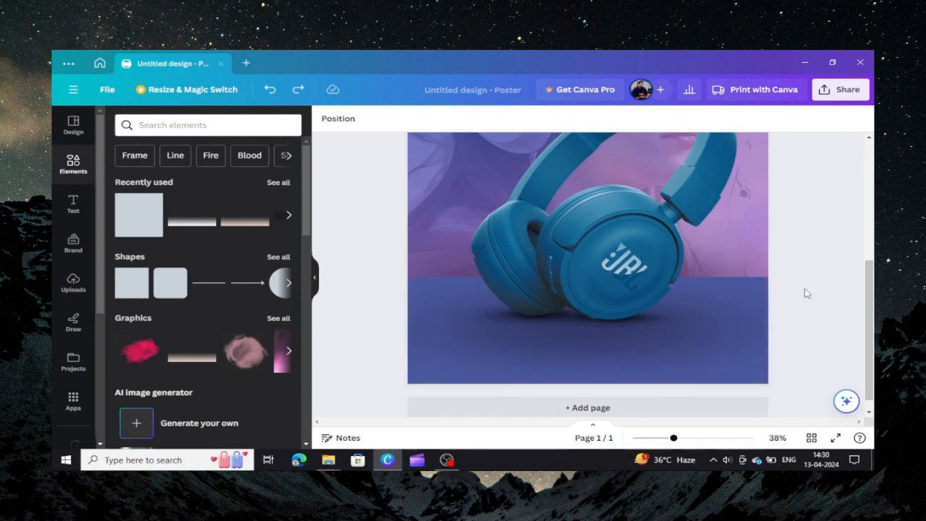
key("ctrl+z")
key("ctrl+z")
key("ctrl+z")
key("ctrl+z")
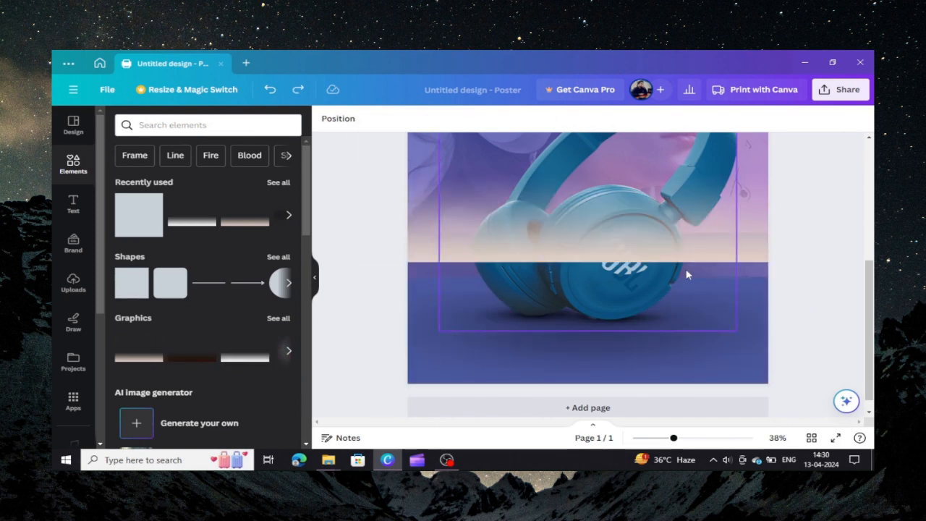
left_click(680, 249)
key("Delete")
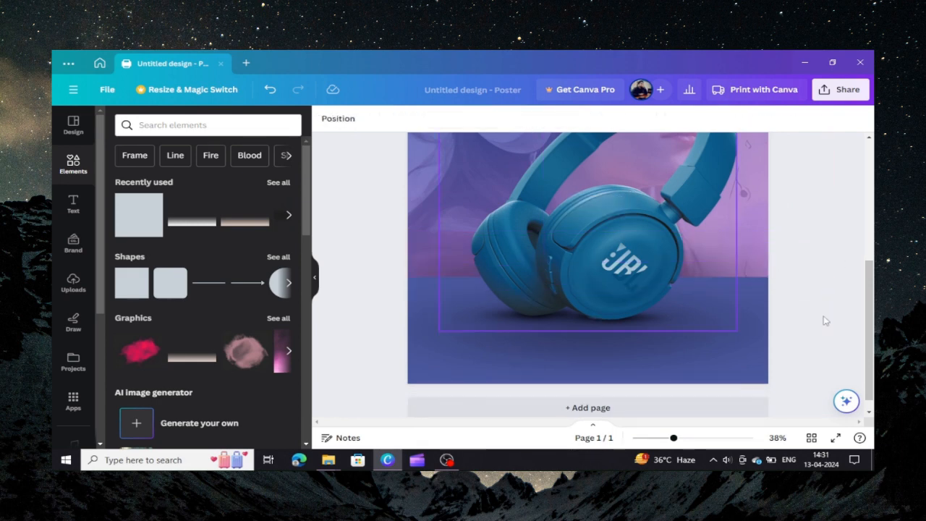
Add the recently used white gradient graphic to the poster and flip it vertically.
left_click_drag(673, 437, 652, 437)
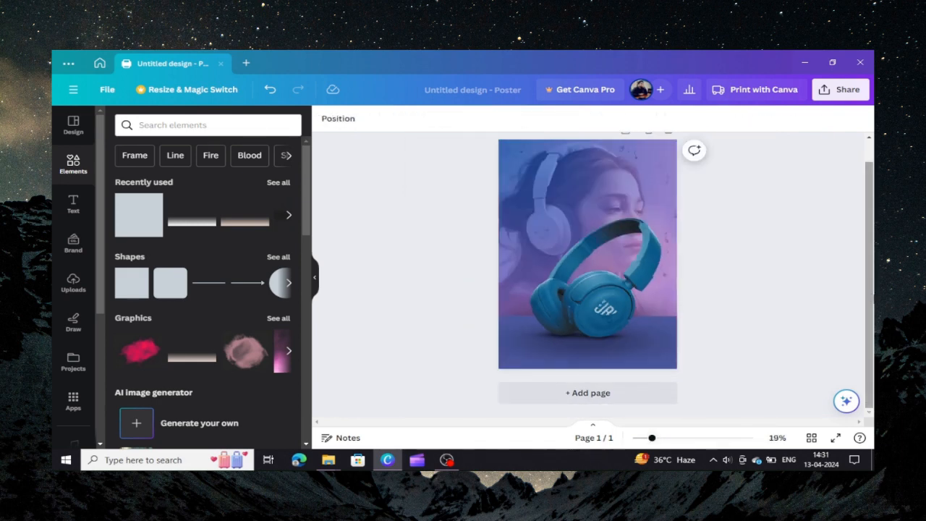
left_click_drag(872, 308, 871, 303)
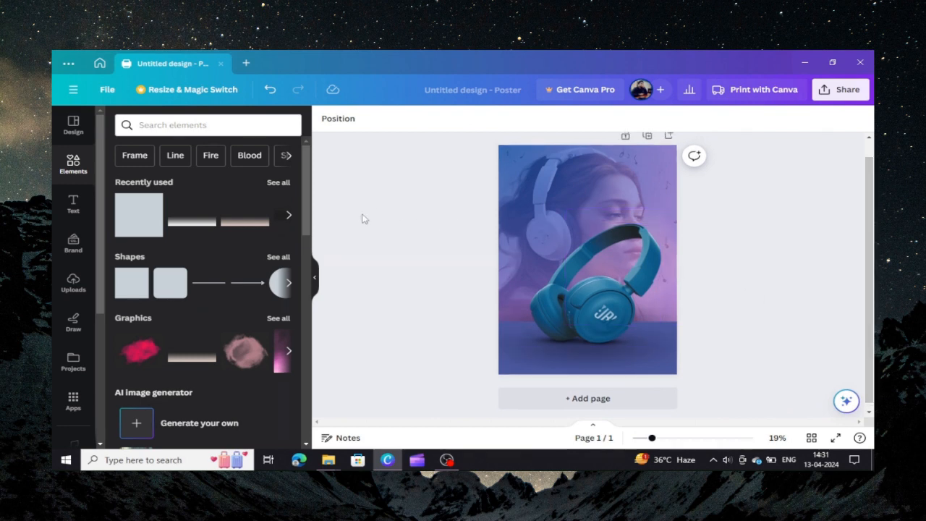
left_click(194, 227)
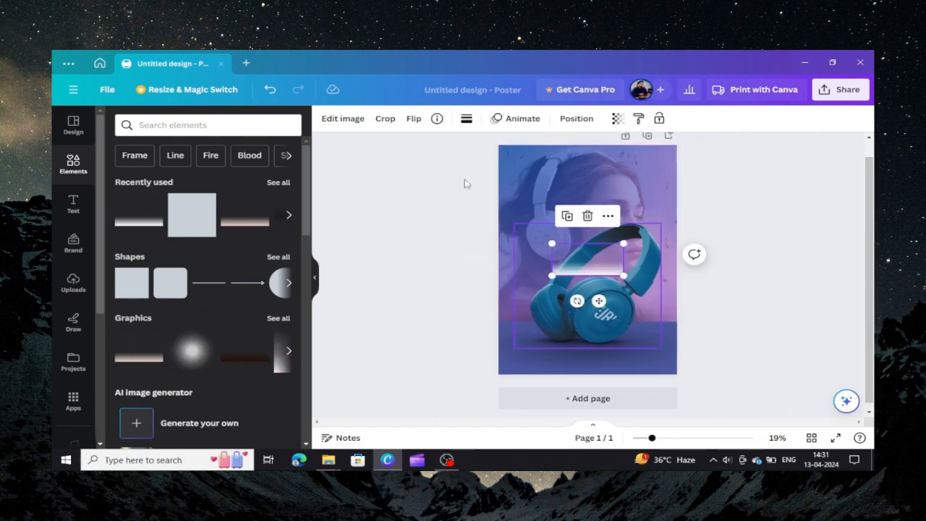
left_click(414, 119)
left_click(449, 174)
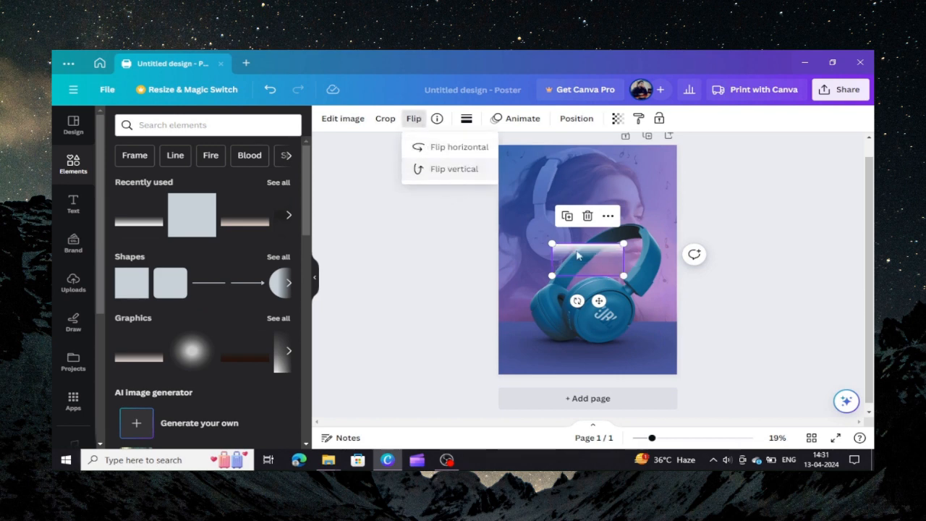
Enlarge the flipped white gradient to about 48.3 by 24.2 across the poster's top edge and set its transparency to 65.
left_click_drag(550, 244, 464, 202)
left_click_drag(548, 228, 611, 165)
left_click_drag(526, 210, 480, 230)
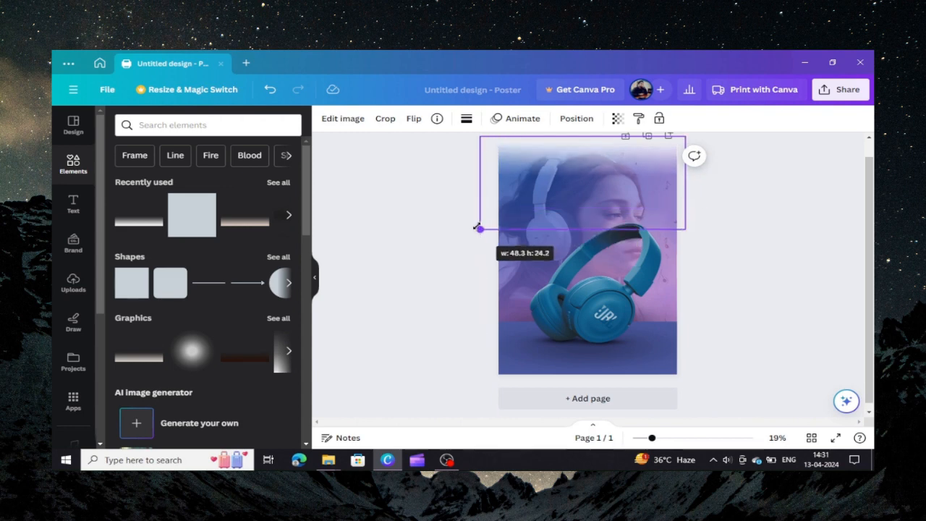
left_click(617, 118)
left_click_drag(608, 167, 579, 166)
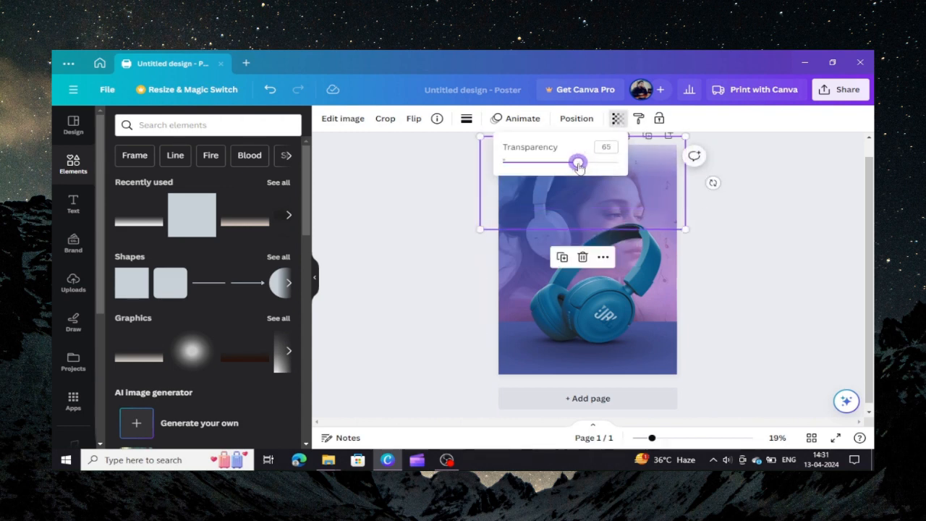